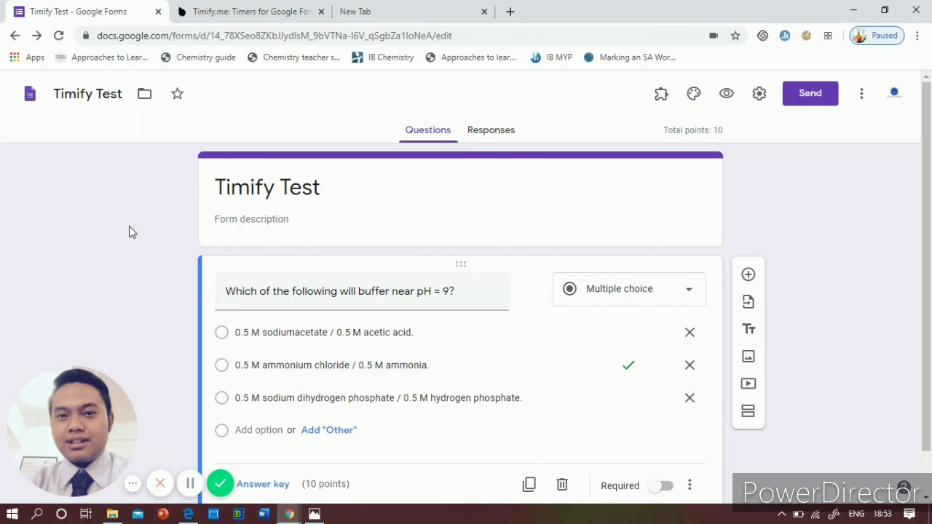
Step: In Settings > Quizzes, confirm the form is a quiz with marks released immediately after submission
{"action": "scroll", "coordinate": [129, 231], "scroll_direction": "down", "scroll_amount": 1}
{"action": "scroll", "coordinate": [129, 231], "scroll_direction": "up", "scroll_amount": 1}
{"action": "left_click", "coordinate": [759, 97]}
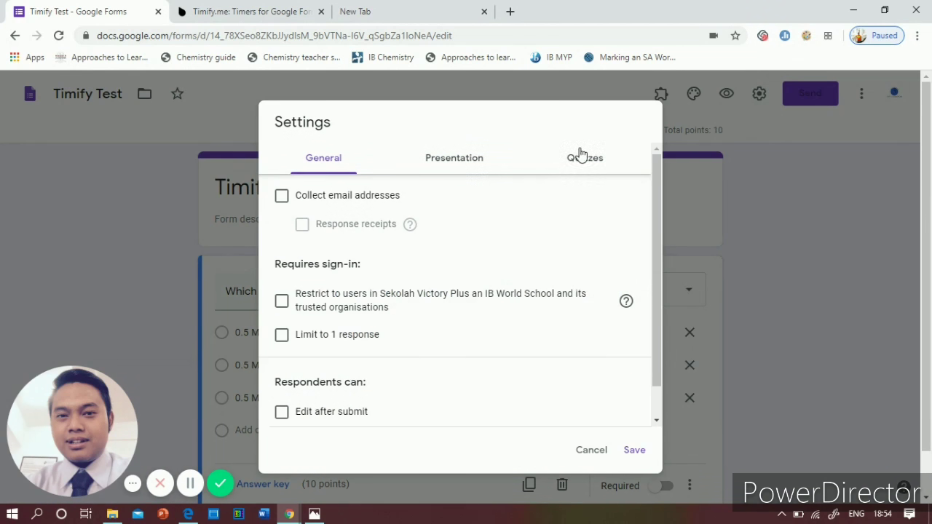
{"action": "left_click", "coordinate": [586, 162]}
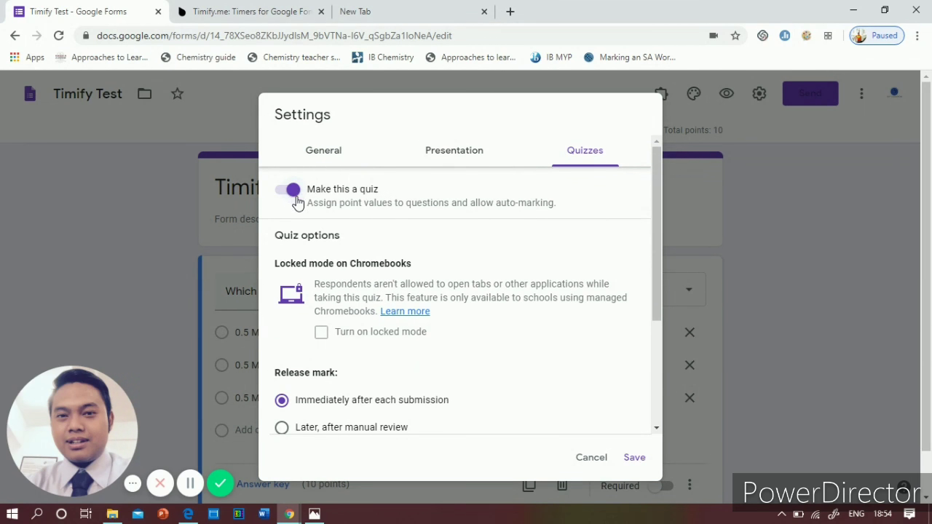
{"action": "scroll", "coordinate": [333, 265], "scroll_direction": "down", "scroll_amount": 3}
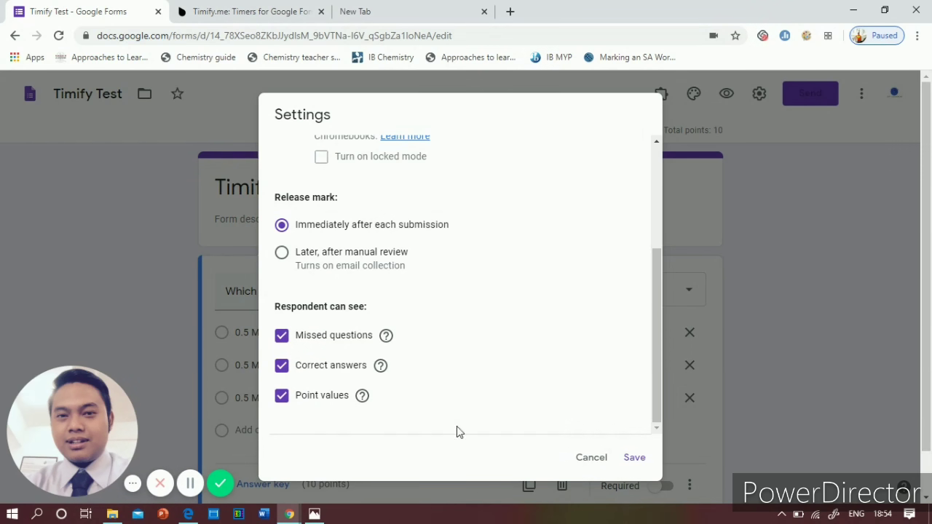
Step: Save the quiz settings and search the Add-ons marketplace for 'timify' to find Timify.me
{"action": "left_click", "coordinate": [631, 459]}
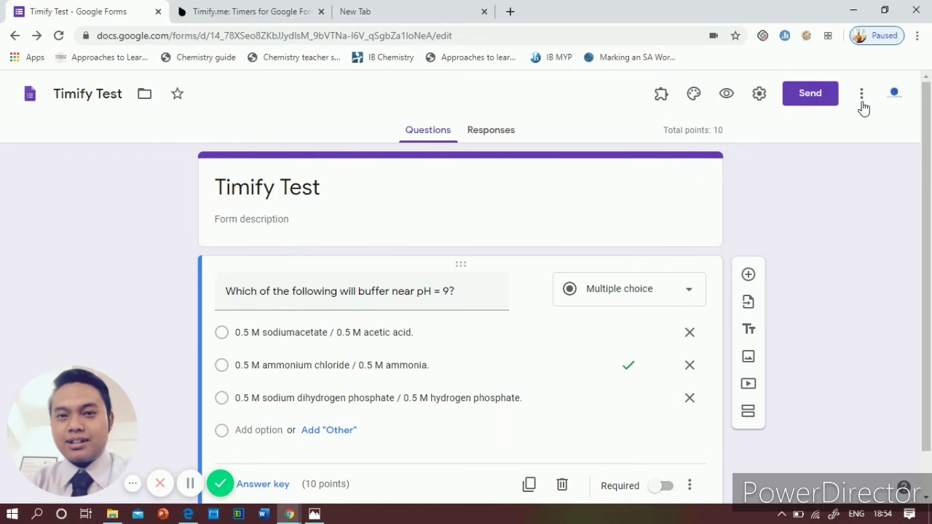
{"action": "left_click", "coordinate": [861, 94]}
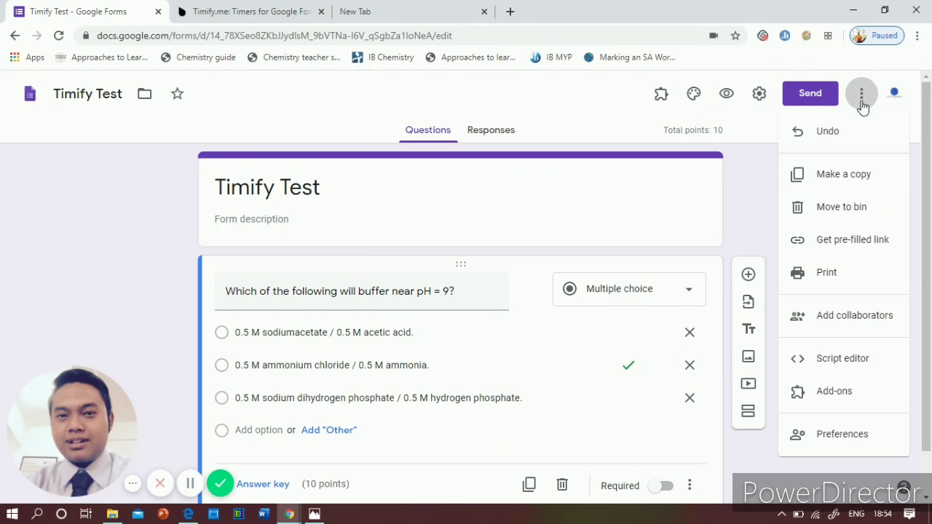
{"action": "left_click", "coordinate": [819, 397]}
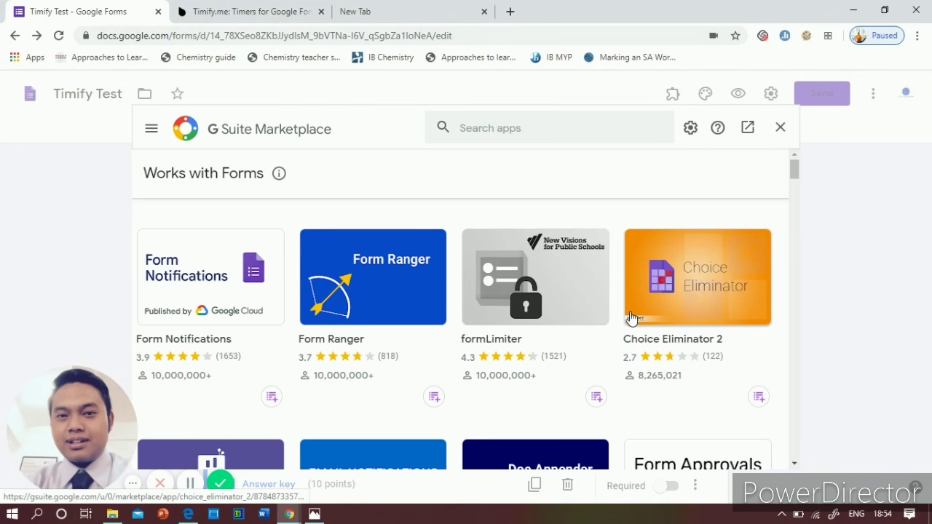
{"action": "left_click", "coordinate": [493, 131]}
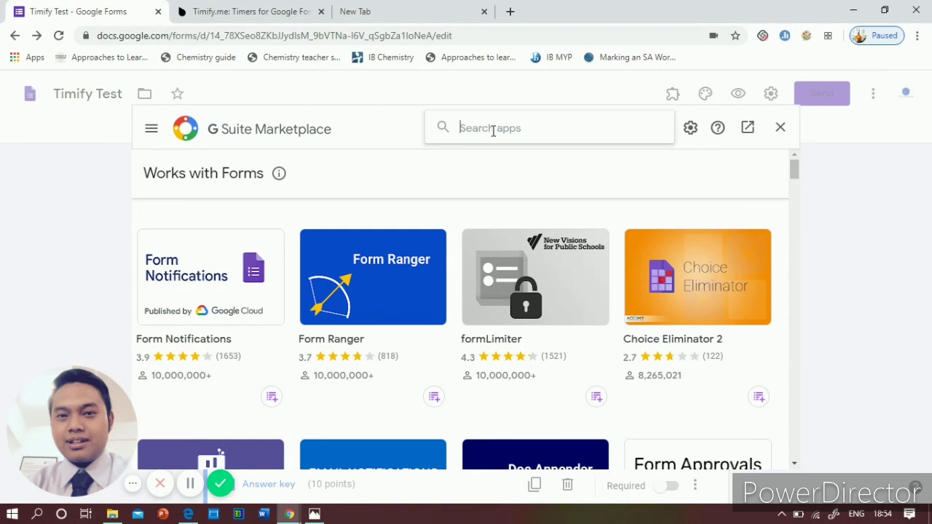
{"action": "type", "text": "timi"}
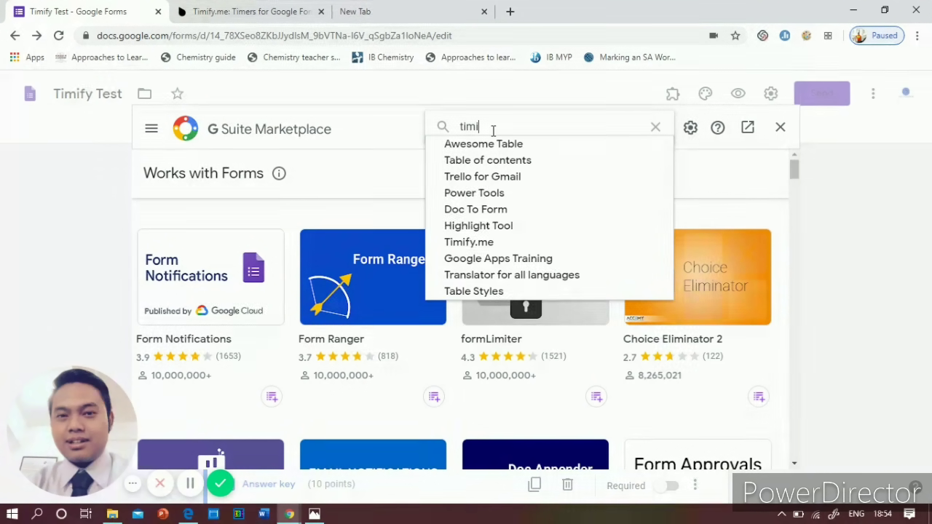
{"action": "type", "text": "fy"}
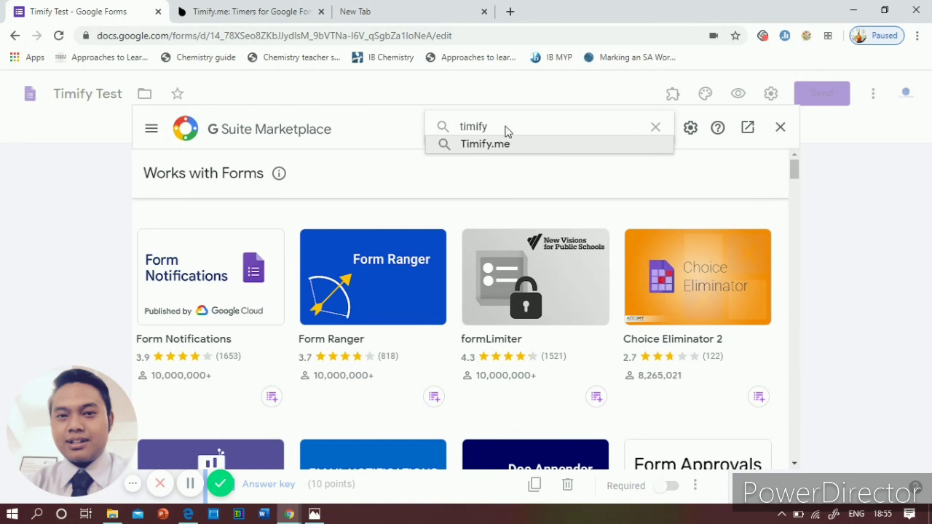
{"action": "left_click", "coordinate": [484, 144]}
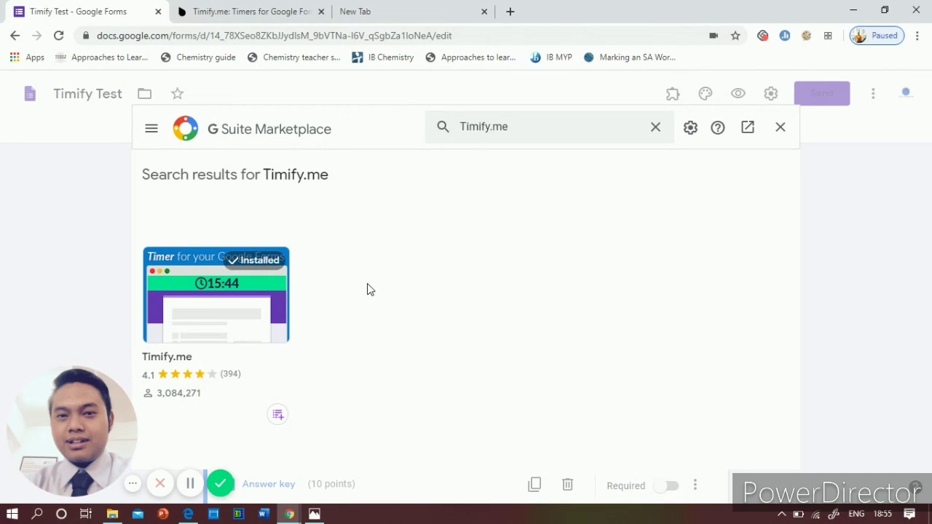
Step: Close the marketplace and confirm Timify.me is listed among the form's add-ons
{"action": "left_click", "coordinate": [781, 128]}
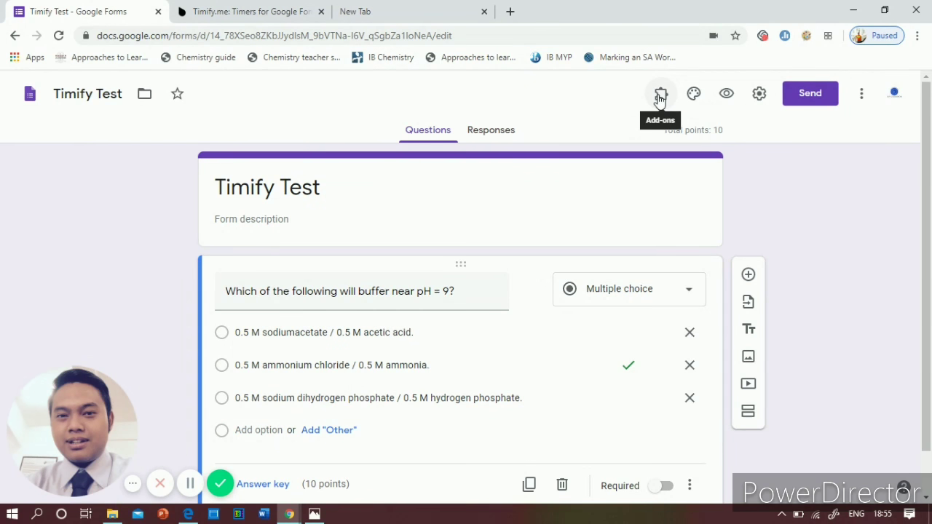
{"action": "left_click", "coordinate": [659, 97]}
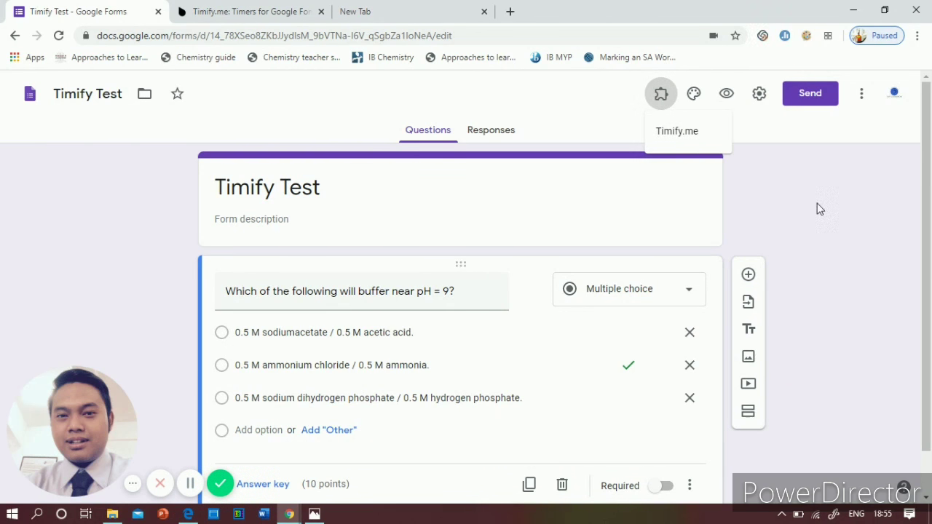
{"action": "left_click", "coordinate": [799, 208]}
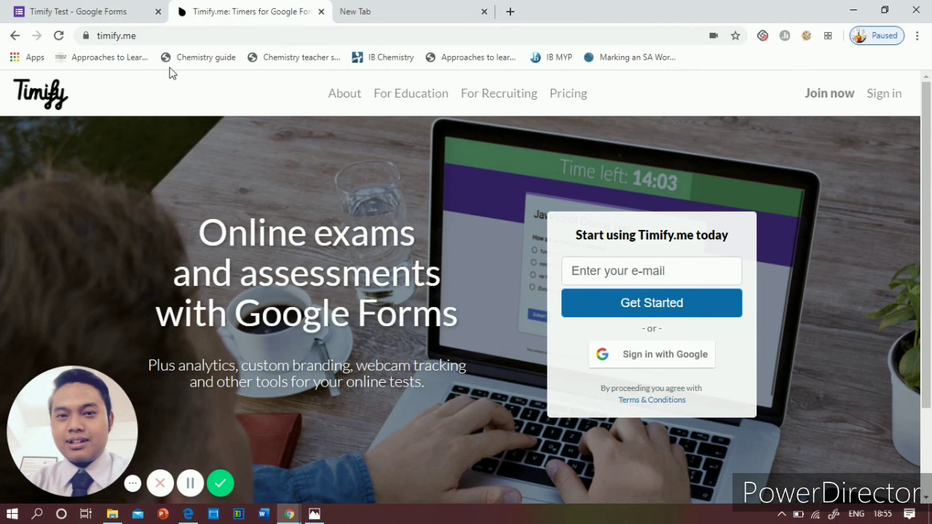
Step: View the saved screenshot of Timify.me's 'Set up your account' form in Photos
{"action": "left_click", "coordinate": [143, 35]}
{"action": "left_click", "coordinate": [119, 202]}
{"action": "left_click", "coordinate": [313, 514]}
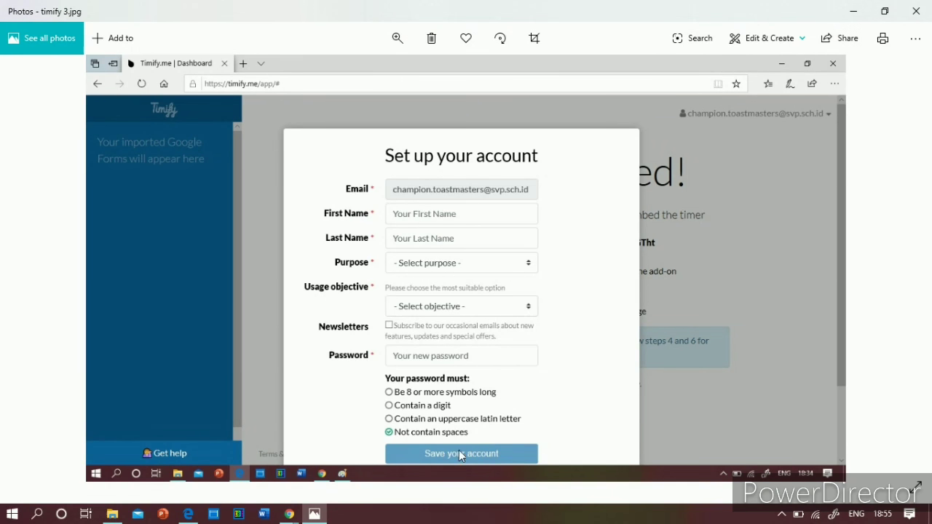
Step: Highlight the Secure Token on the Edge Timify.me dashboard, then return to the Chrome window
{"action": "left_click", "coordinate": [188, 514]}
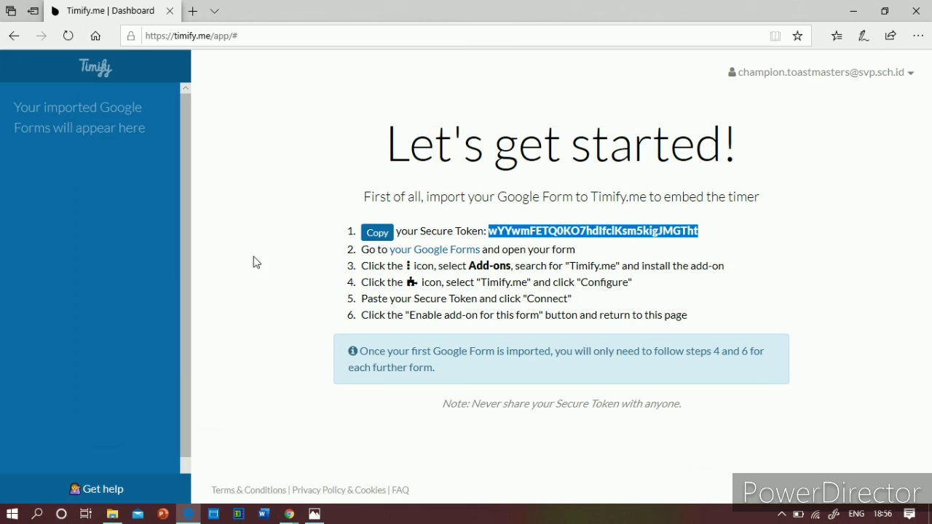
{"action": "left_click", "coordinate": [525, 243]}
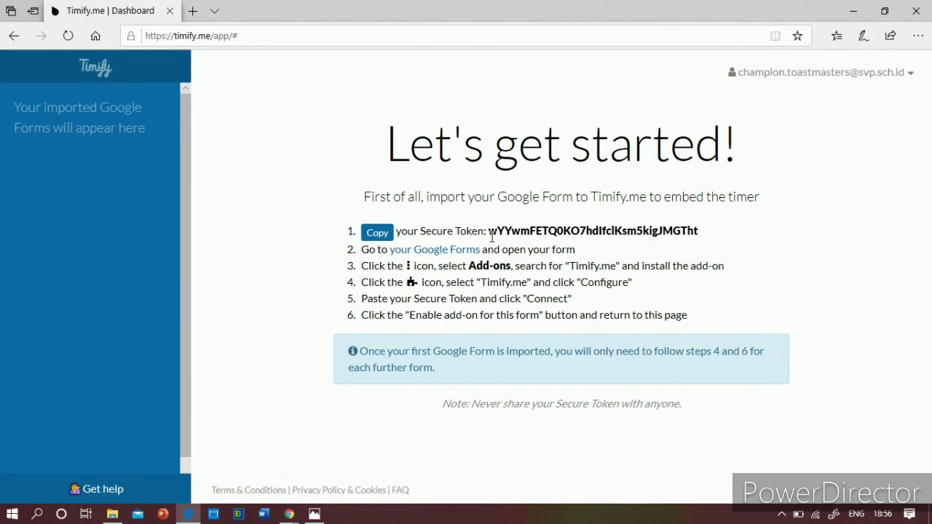
{"action": "left_click_drag", "start_coordinate": [490, 234], "coordinate": [703, 242]}
{"action": "key", "text": "ctrl+c"}
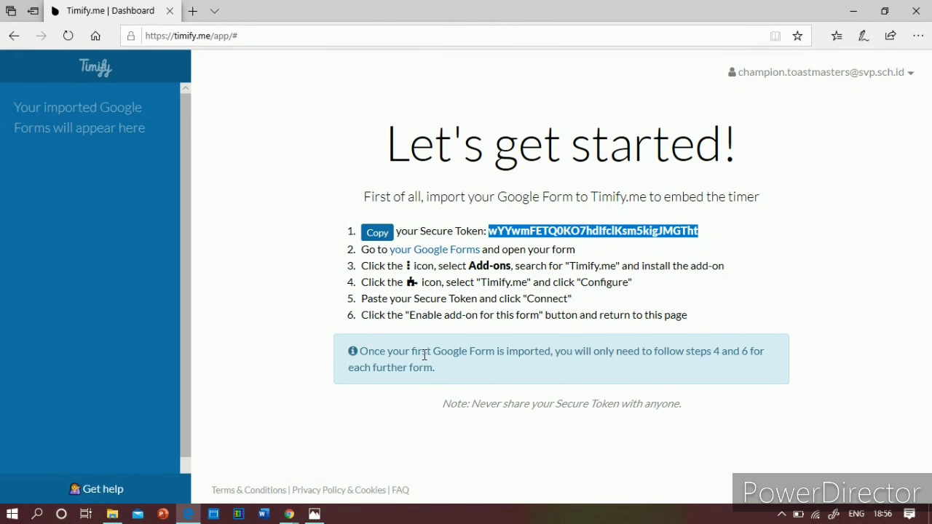
{"action": "mouse_move", "coordinate": [289, 514]}
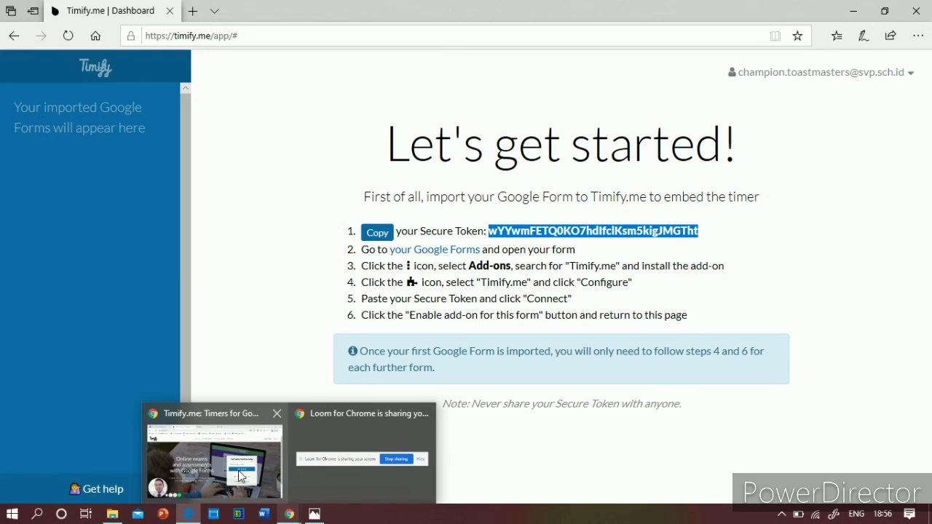
{"action": "left_click", "coordinate": [216, 472]}
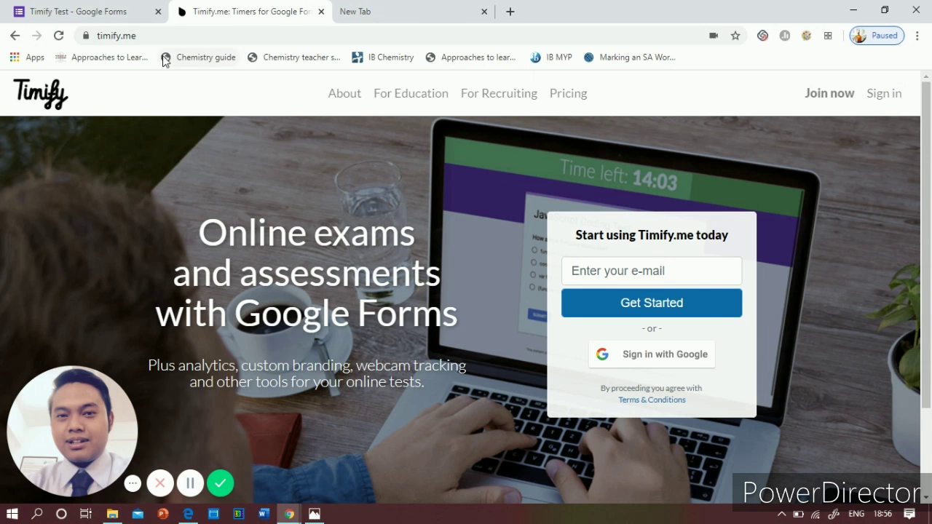
Step: In the Timify Test form, reload the editor and choose Timify.me > Configure from Add-ons
{"action": "left_click", "coordinate": [118, 11]}
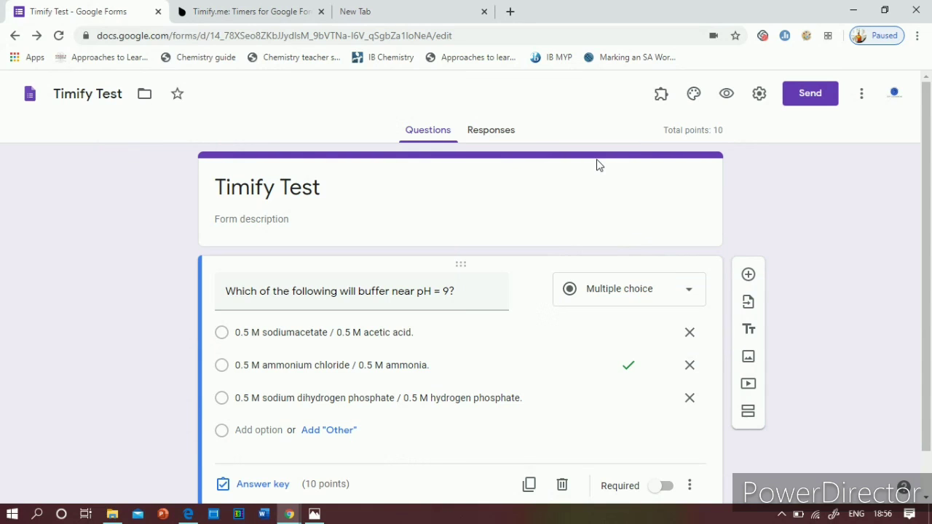
{"action": "left_click", "coordinate": [660, 97]}
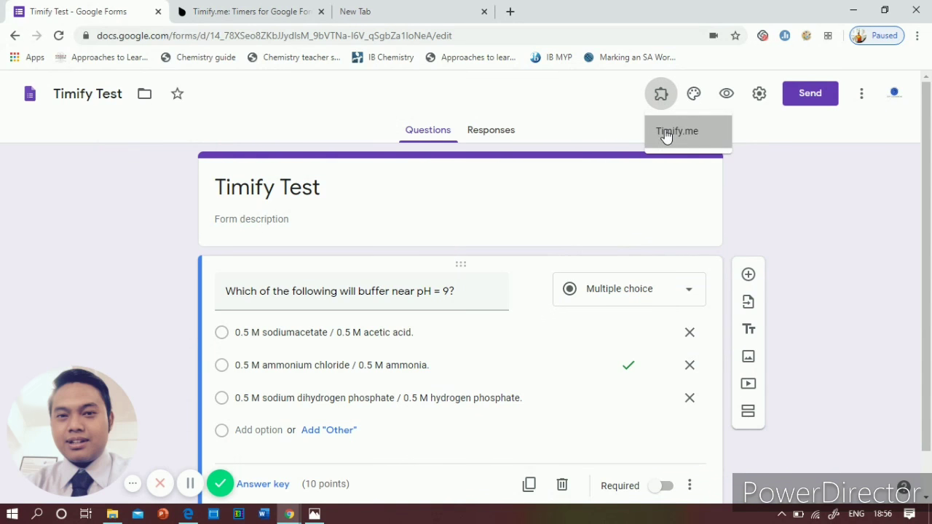
{"action": "left_click", "coordinate": [666, 135]}
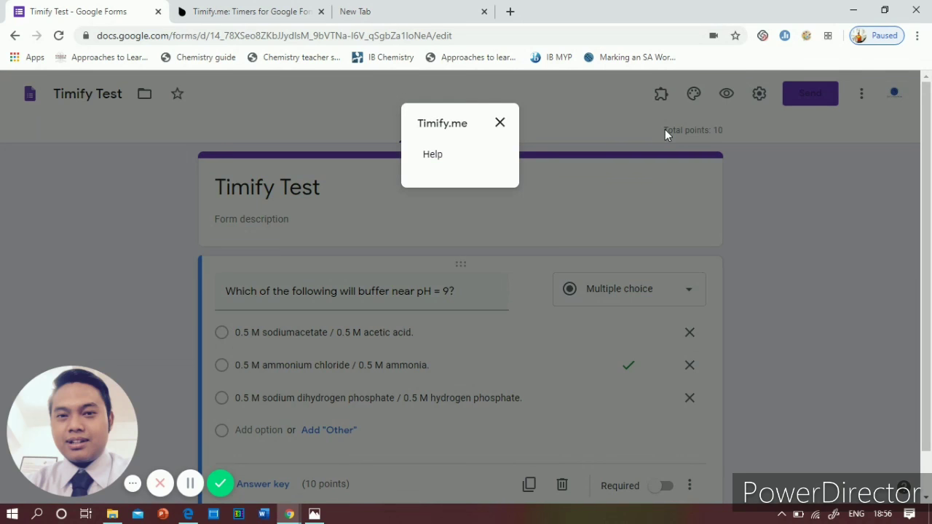
{"action": "left_click", "coordinate": [500, 122]}
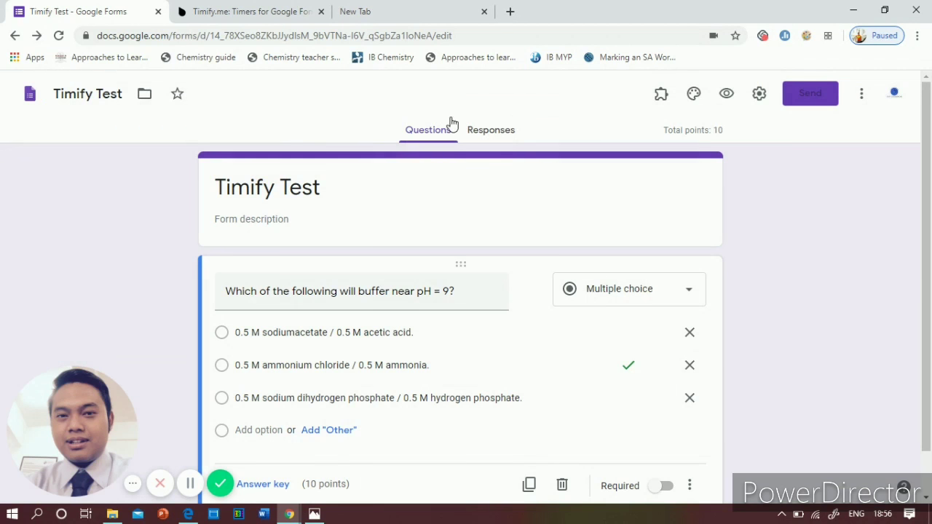
{"action": "left_click", "coordinate": [58, 35]}
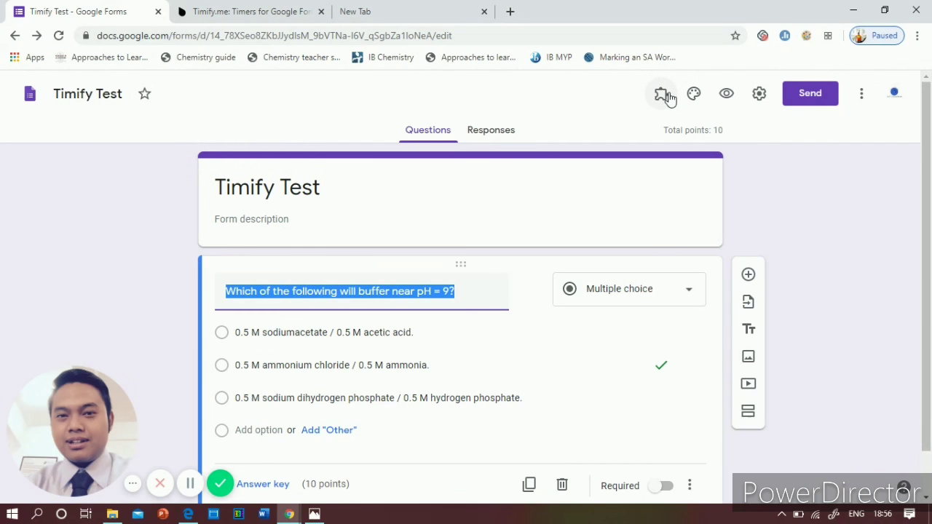
{"action": "left_click", "coordinate": [669, 98]}
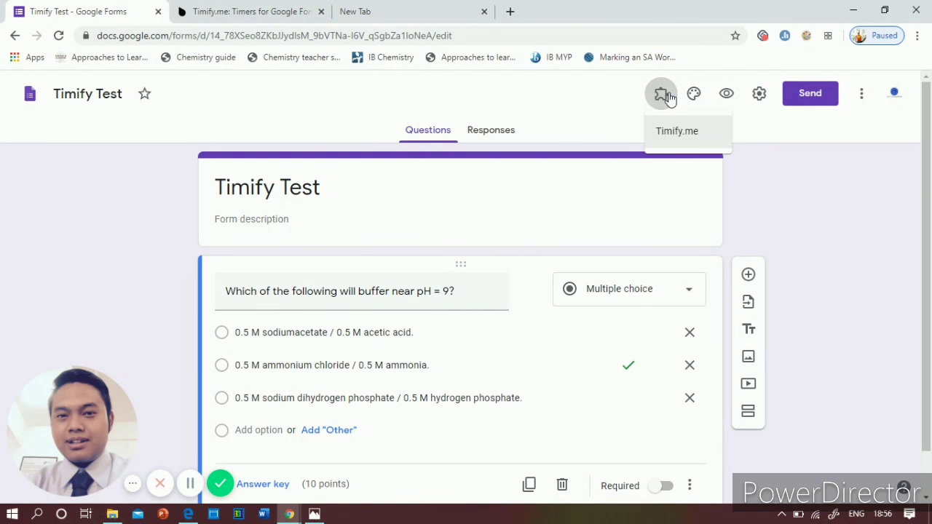
{"action": "left_click", "coordinate": [666, 134]}
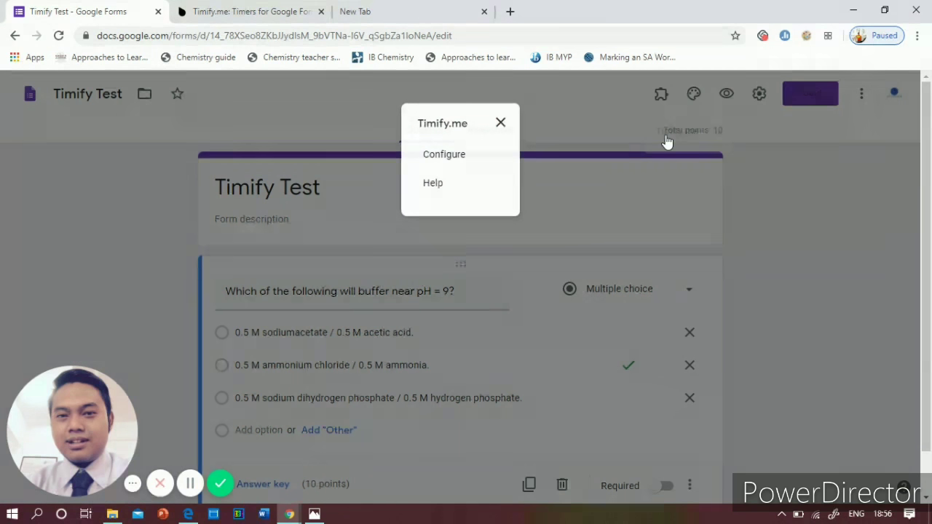
{"action": "left_click", "coordinate": [446, 155]}
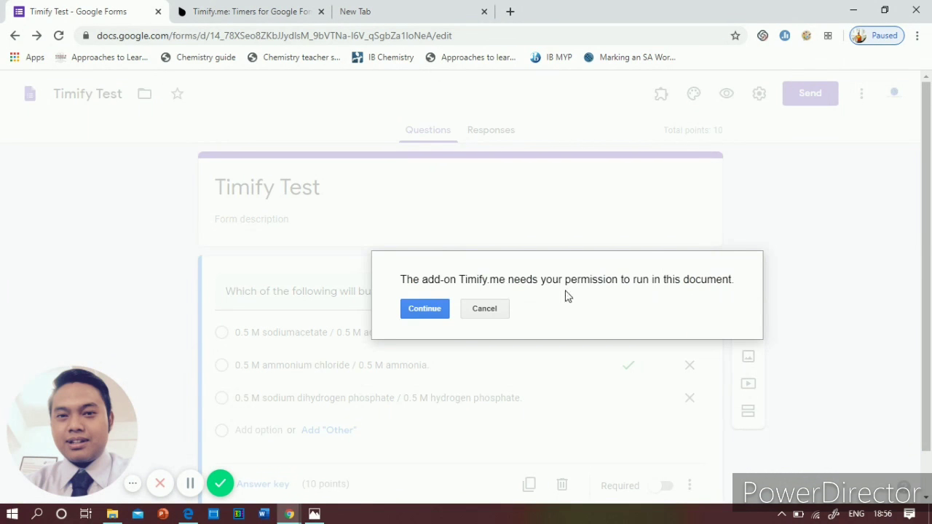
Step: Continue, choose the school Google account, and allow Timify.me access to it
{"action": "left_click", "coordinate": [423, 311]}
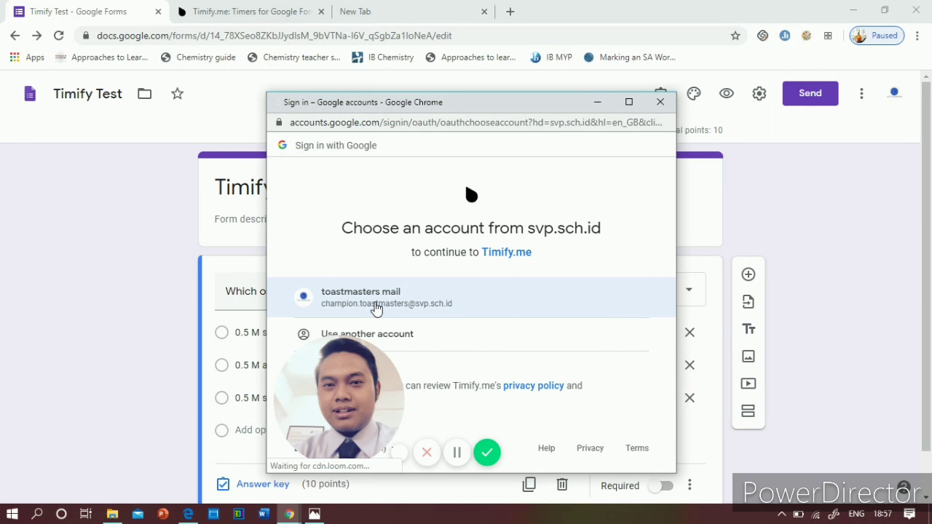
{"action": "left_click", "coordinate": [375, 309]}
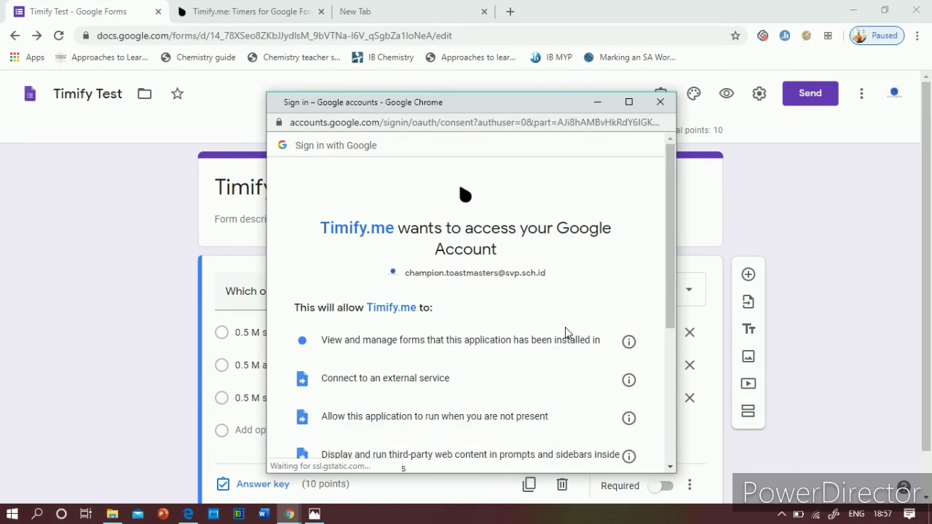
{"action": "scroll", "coordinate": [567, 332], "scroll_direction": "down", "scroll_amount": 5}
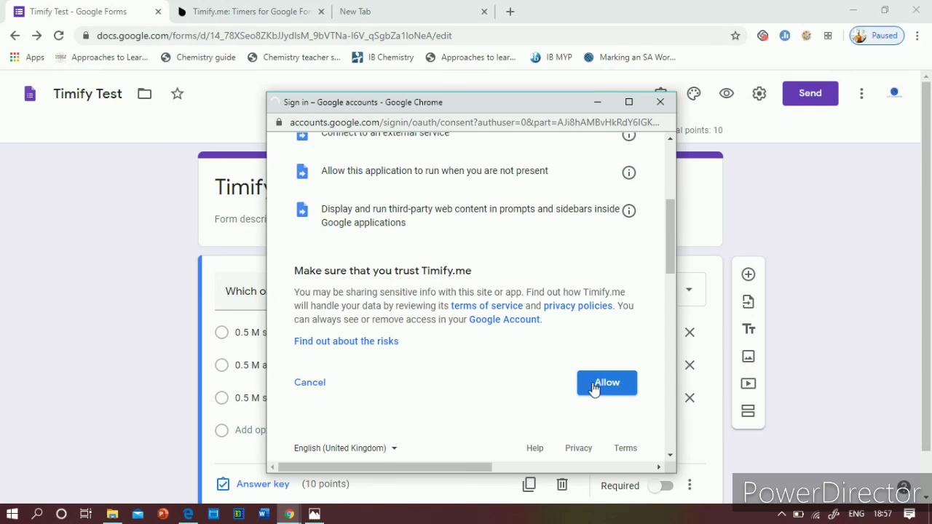
{"action": "left_click", "coordinate": [598, 388]}
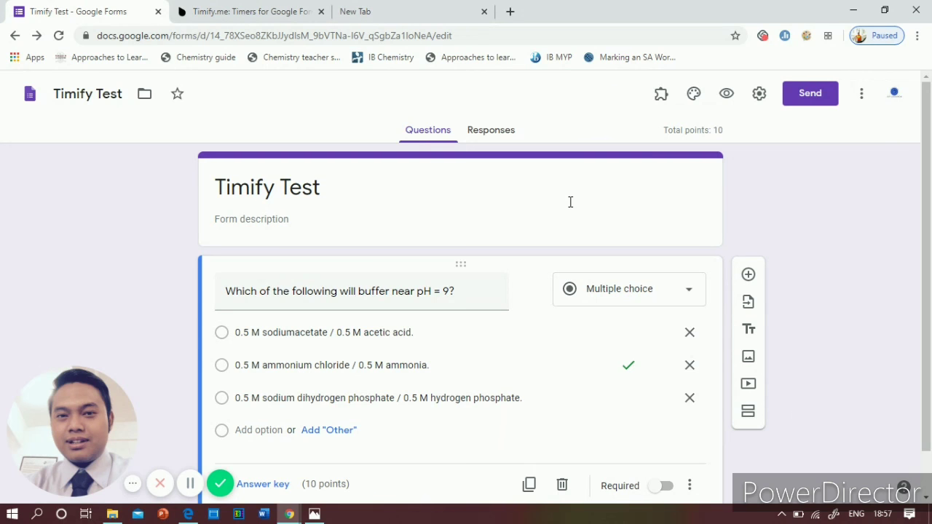
Step: Open the Timify.me configuration panel and select its token field
{"action": "left_click", "coordinate": [662, 97]}
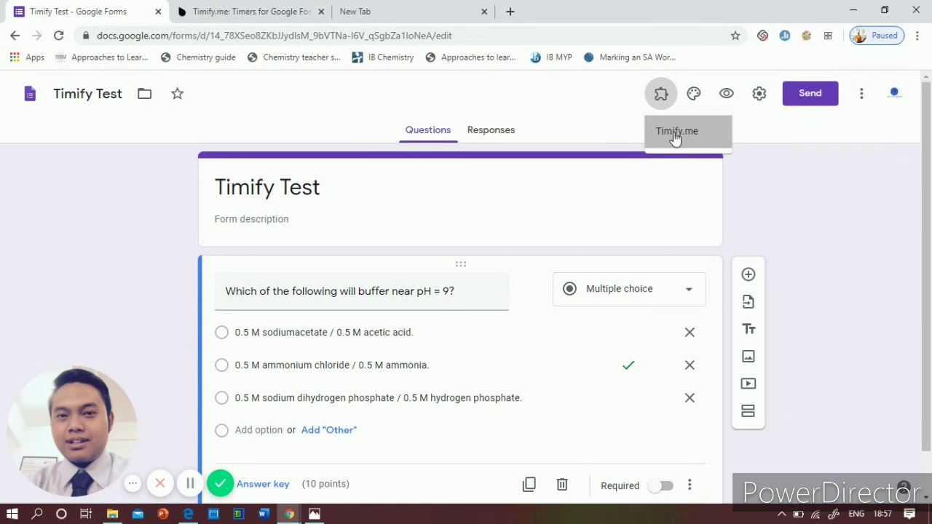
{"action": "left_click", "coordinate": [675, 135]}
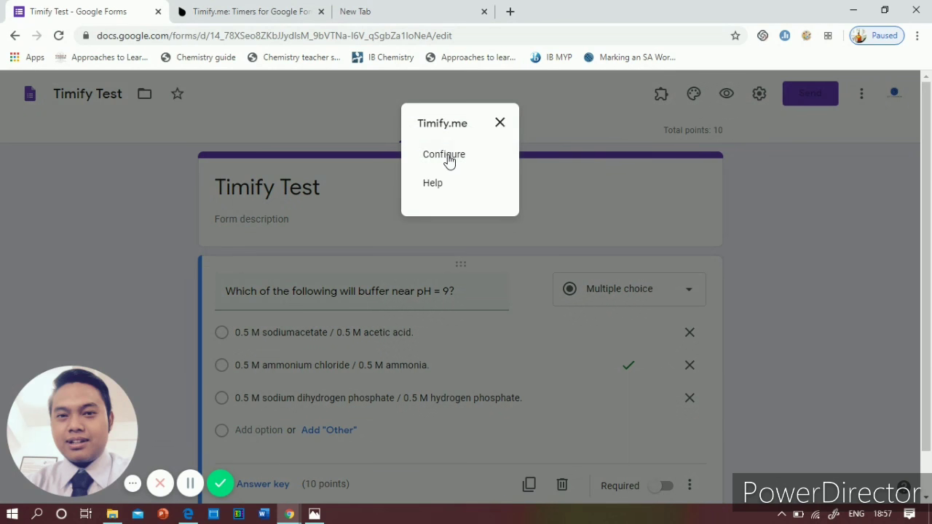
{"action": "left_click", "coordinate": [447, 160]}
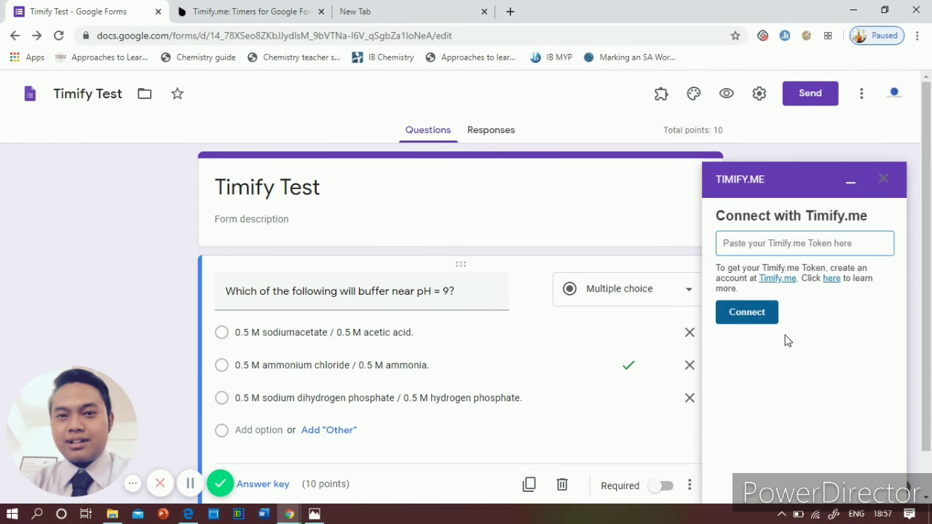
{"action": "left_click", "coordinate": [764, 247]}
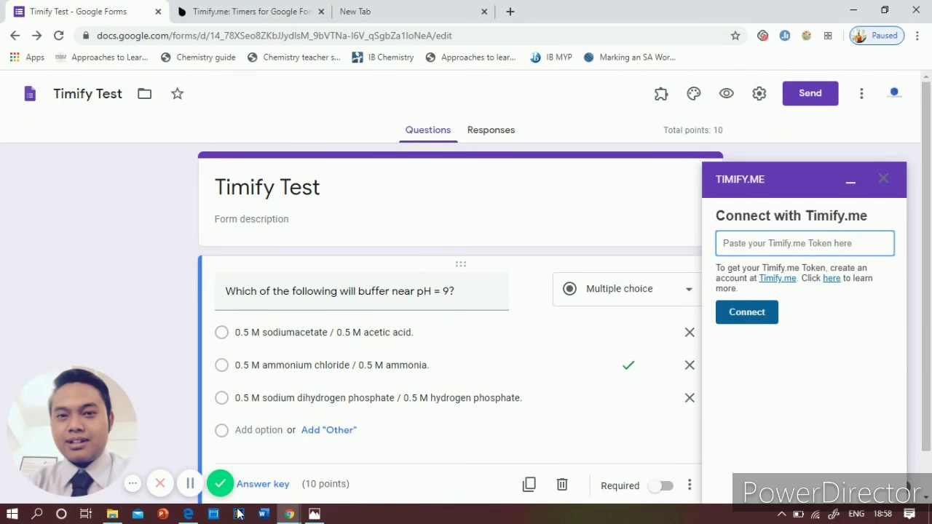
Step: Paste the Secure Token from the Timify.me dashboard into the panel and connect the form
{"action": "left_click", "coordinate": [190, 514]}
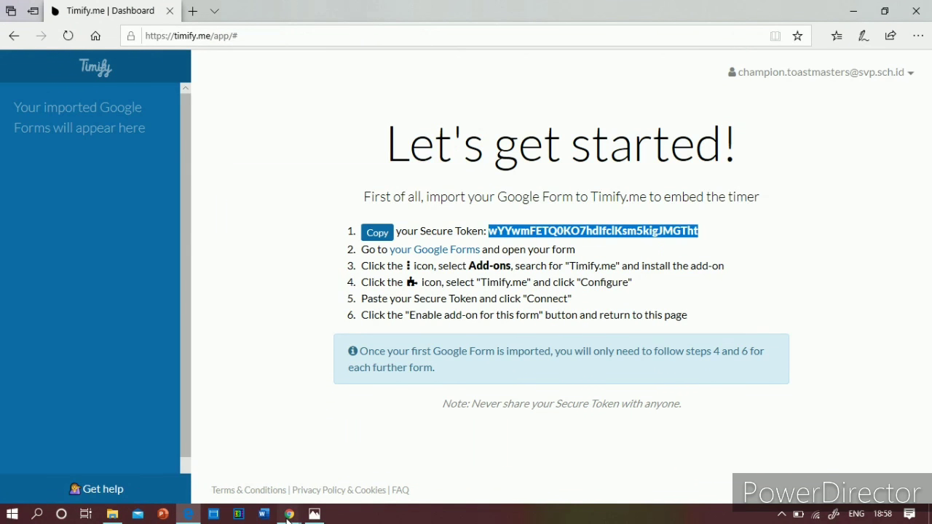
{"action": "mouse_move", "coordinate": [289, 514]}
{"action": "left_click", "coordinate": [235, 457]}
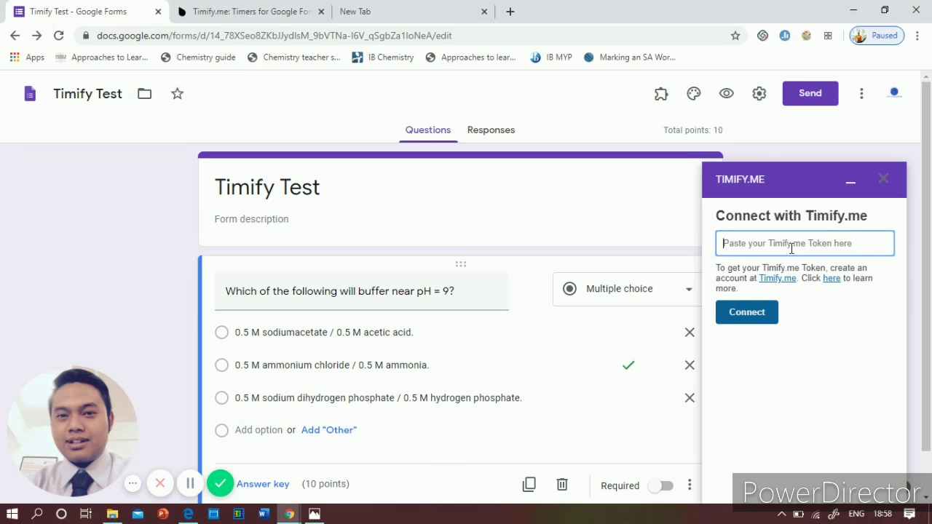
{"action": "key", "text": "ctrl+v"}
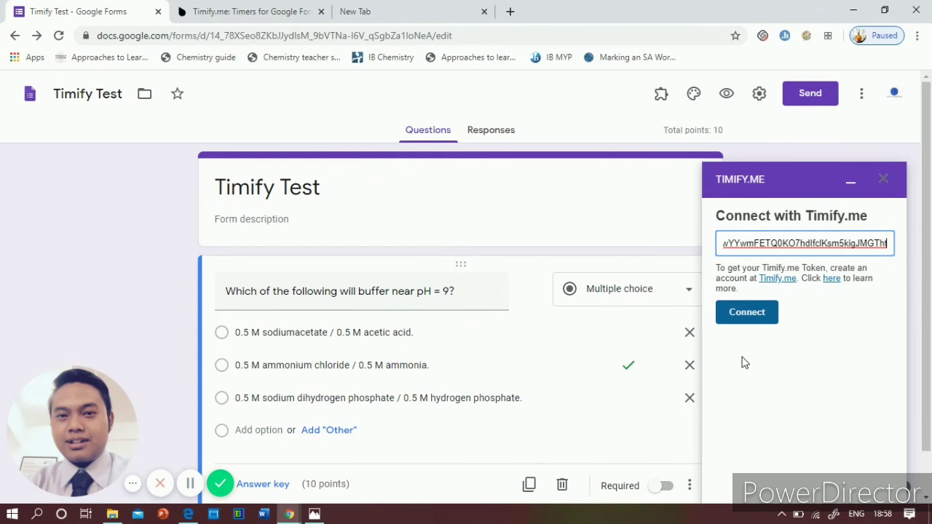
{"action": "left_click", "coordinate": [744, 321]}
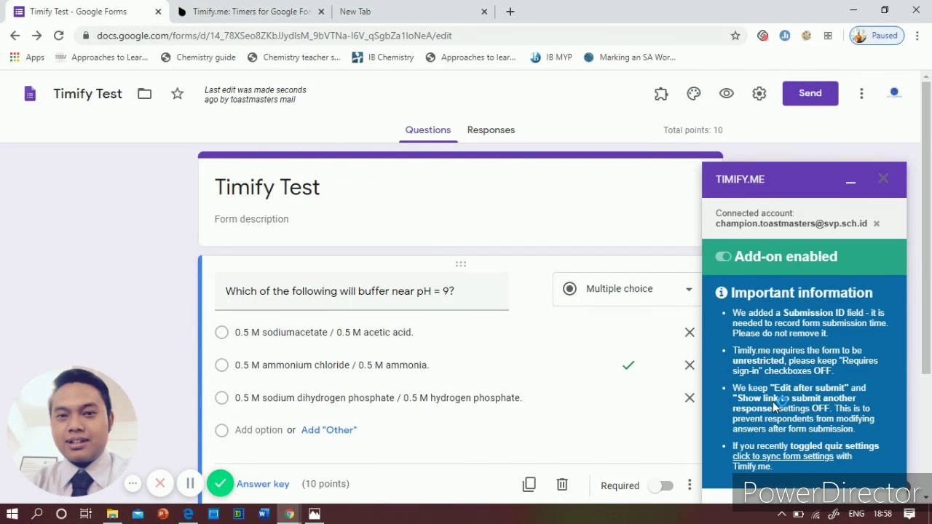
{"action": "scroll", "coordinate": [773, 401], "scroll_direction": "down", "scroll_amount": 2}
{"action": "scroll", "coordinate": [773, 406], "scroll_direction": "up", "scroll_amount": 2}
{"action": "scroll", "coordinate": [768, 356], "scroll_direction": "down", "scroll_amount": 2}
{"action": "scroll", "coordinate": [768, 356], "scroll_direction": "up", "scroll_amount": 2}
Step: Switch to the Timify.me dashboard in Edge showing the imported Timify Test form
{"action": "left_click", "coordinate": [188, 514]}
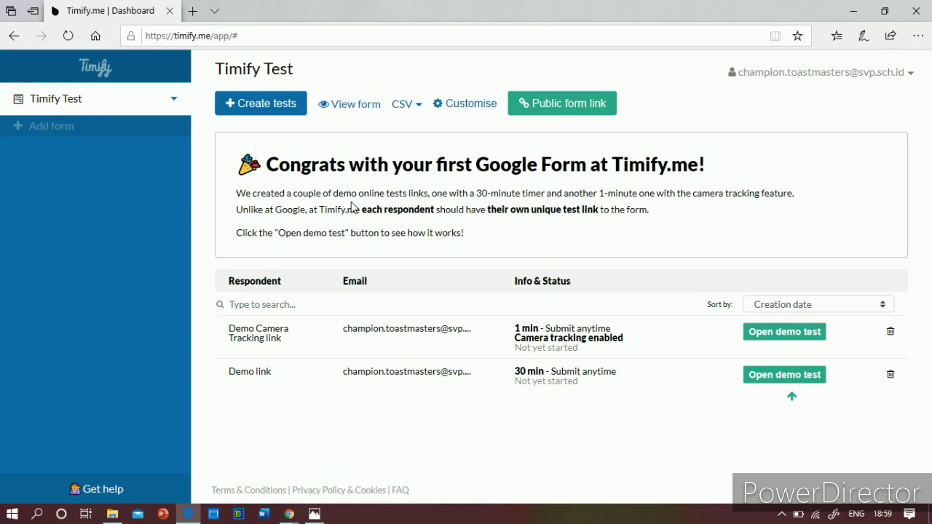
Step: Start Create tests for Timify Test and add the respondent's school e-mail address
{"action": "left_click", "coordinate": [271, 108]}
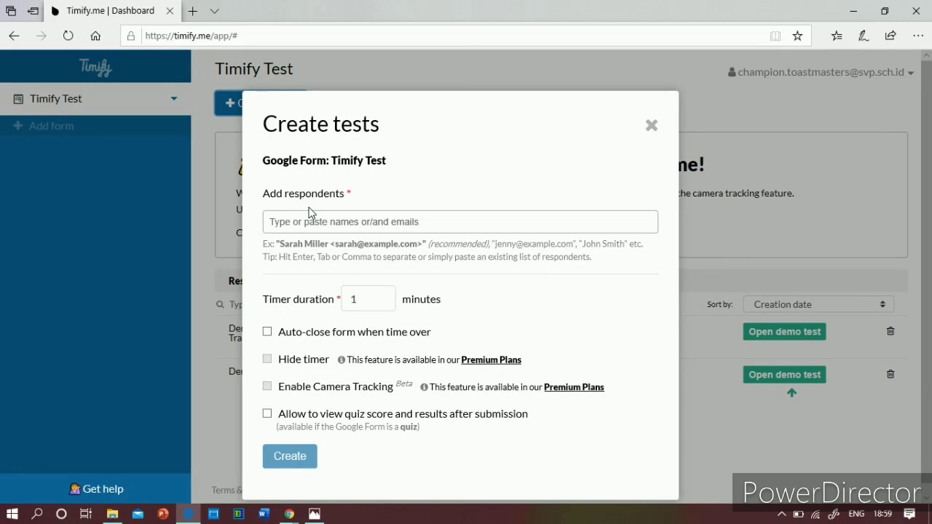
{"action": "left_click", "coordinate": [311, 223]}
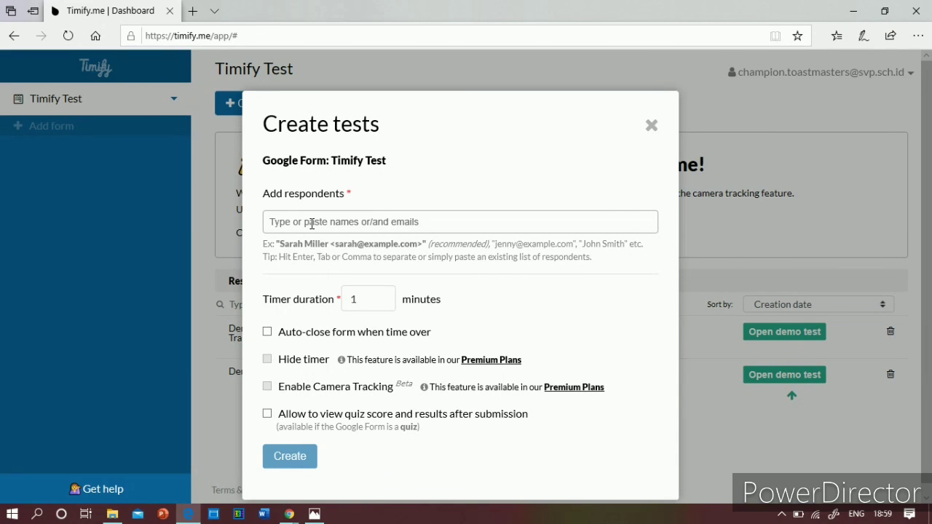
{"action": "left_click", "coordinate": [311, 223]}
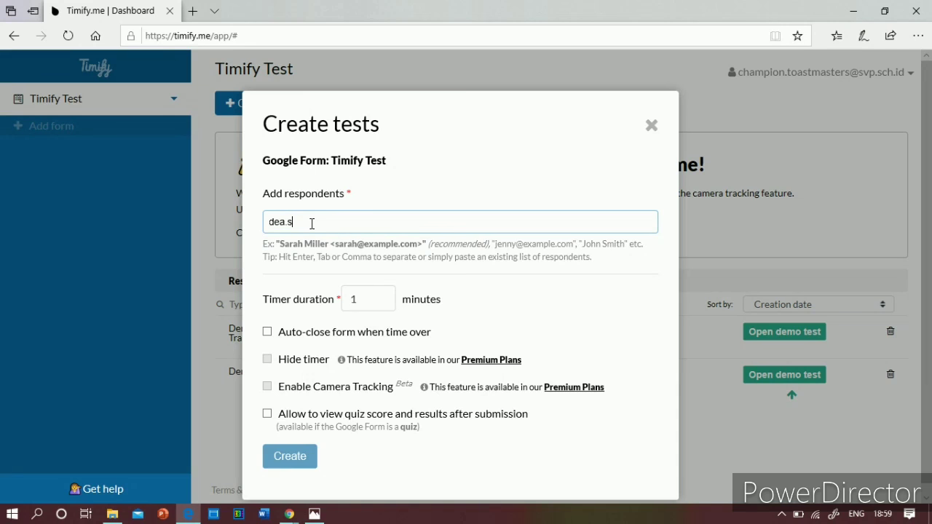
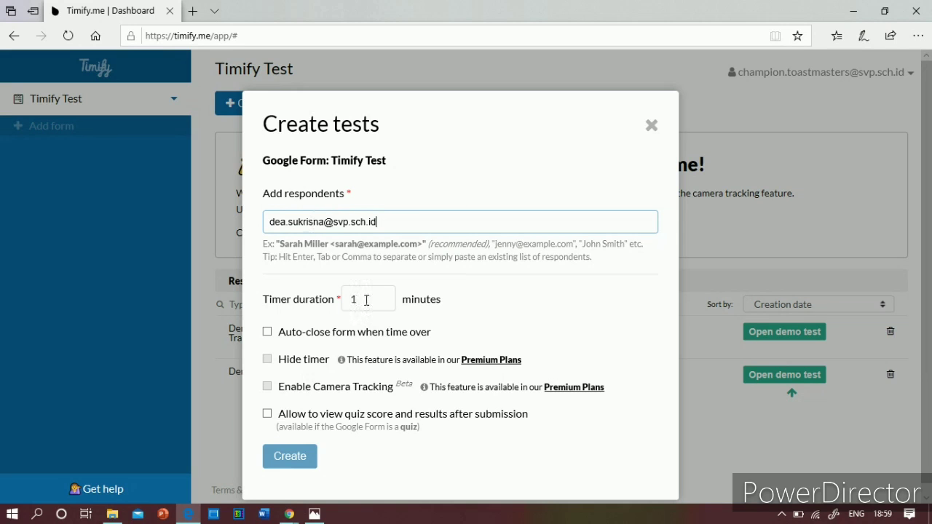
{"action": "key", "text": "Return"}
Step: Set the timer duration to 2 minutes and enable auto-close form when time is over
{"action": "type", "text": "2"}
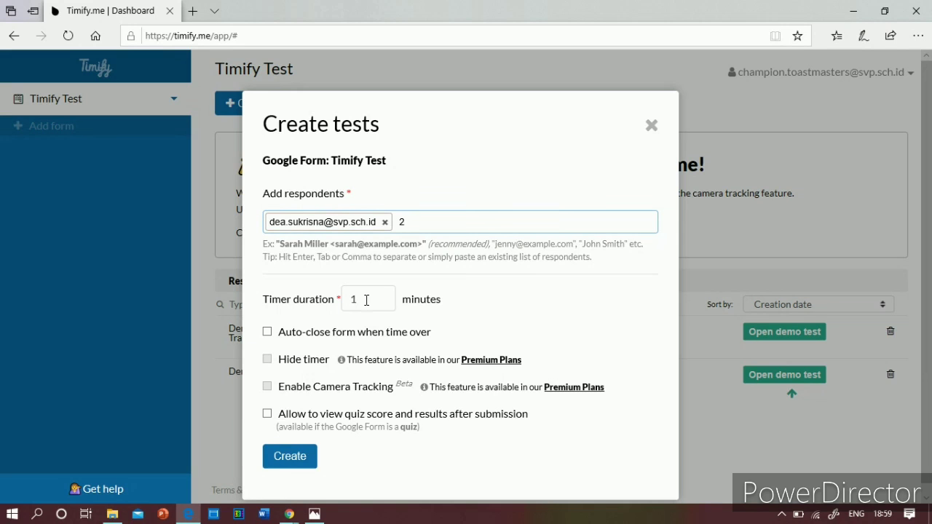
{"action": "left_click", "coordinate": [364, 299]}
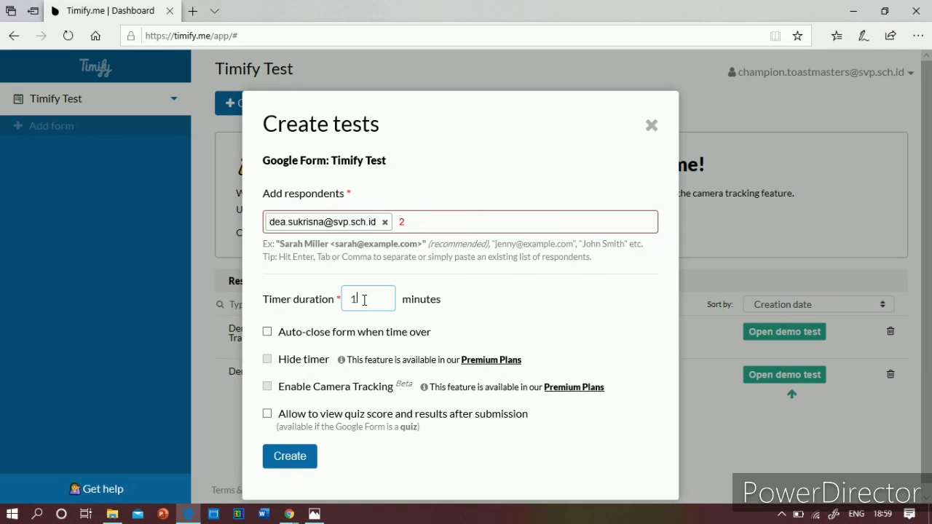
{"action": "left_click", "coordinate": [418, 223]}
{"action": "key", "text": "BackSpace"}
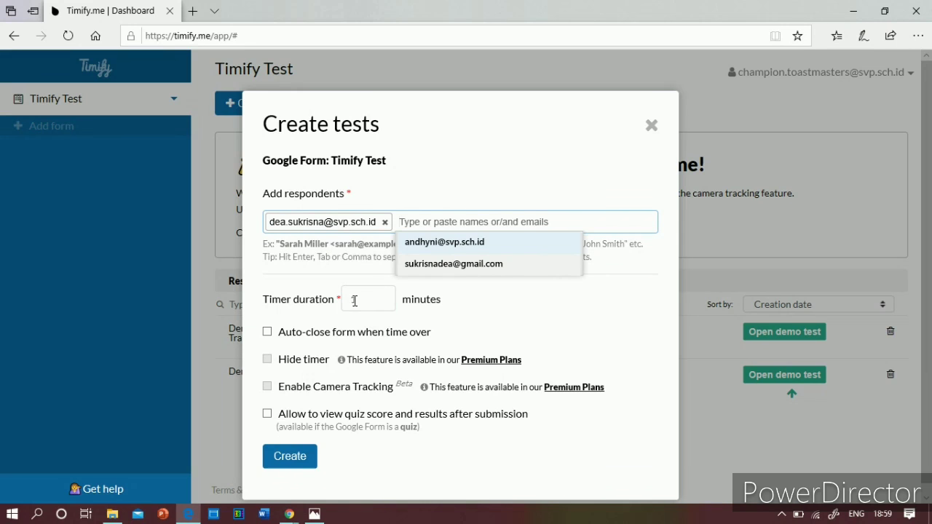
{"action": "left_click", "coordinate": [356, 300]}
{"action": "type", "text": "2"}
{"action": "left_click", "coordinate": [470, 329]}
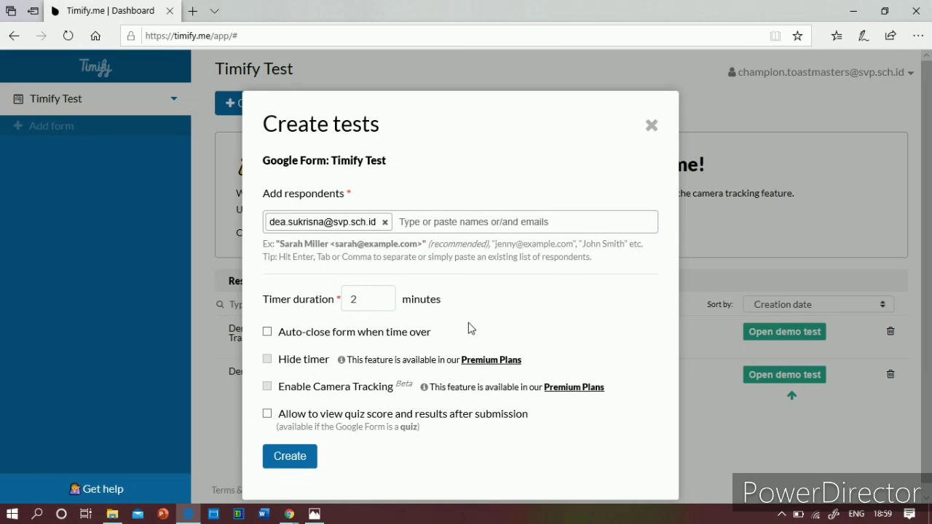
{"action": "left_click", "coordinate": [265, 335]}
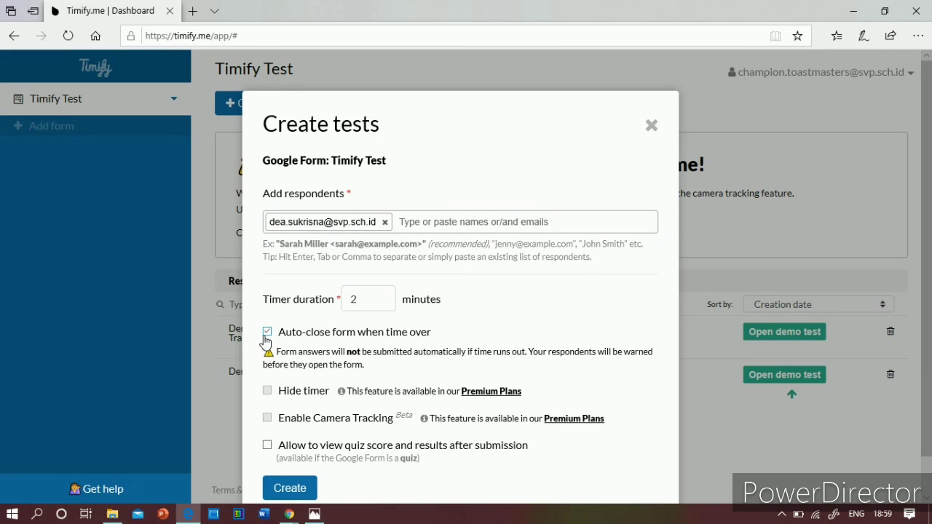
{"action": "scroll", "coordinate": [266, 342], "scroll_direction": "down", "scroll_amount": 1}
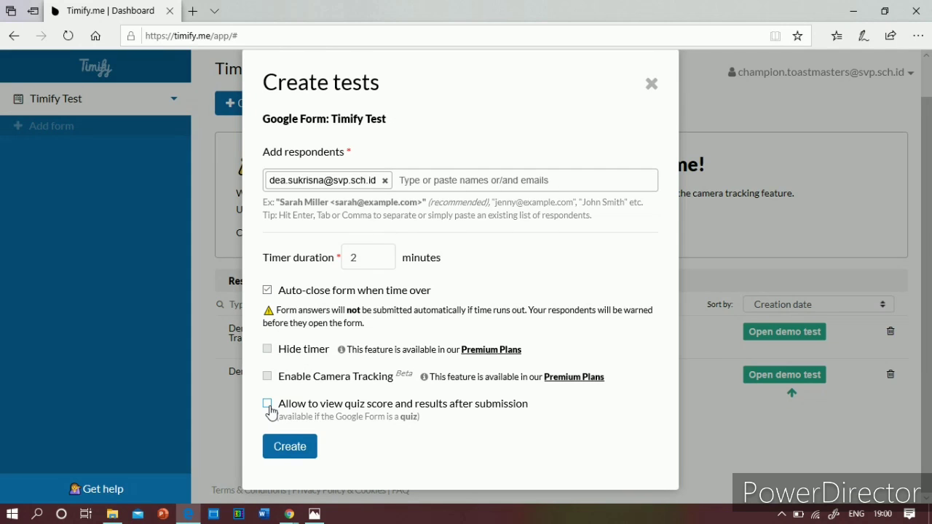
Step: Let respondents see their quiz results, and add the suggested address and a third respondent's email
{"action": "left_click", "coordinate": [268, 410]}
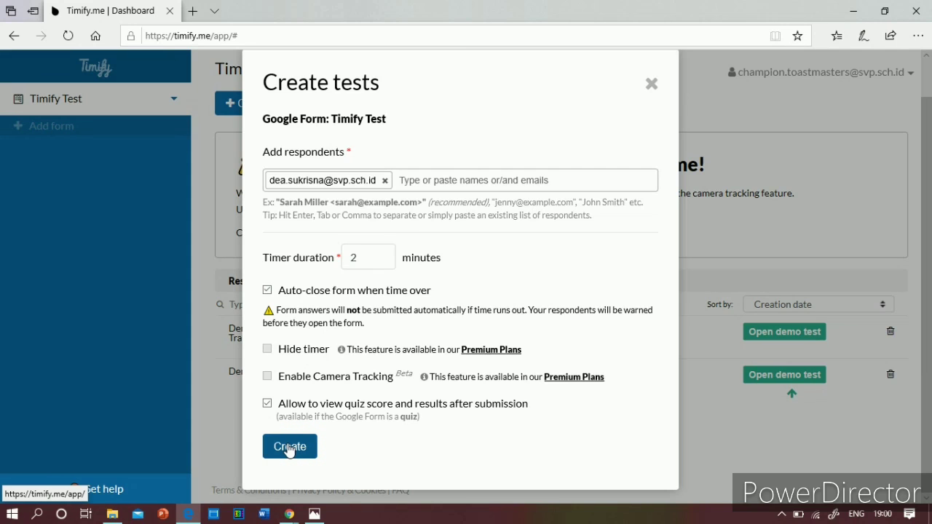
{"action": "left_click", "coordinate": [419, 181]}
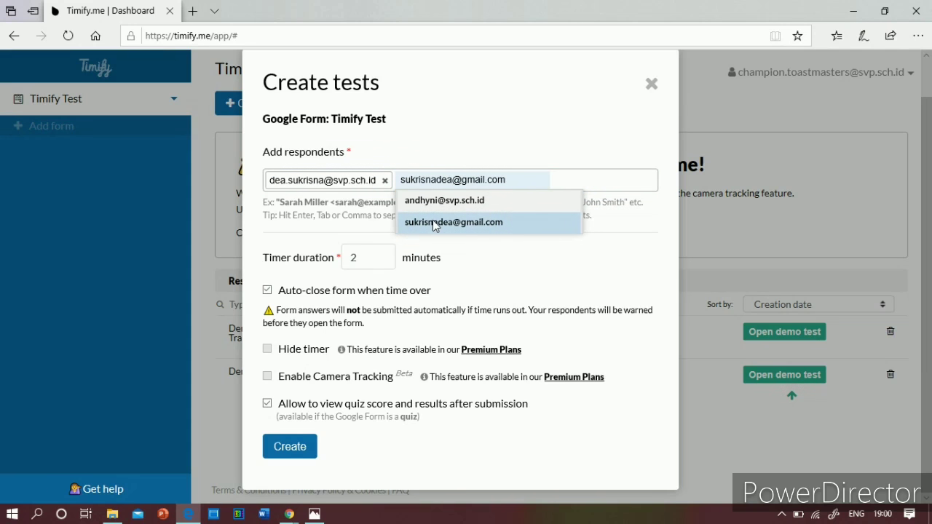
{"action": "left_click", "coordinate": [434, 224]}
{"action": "left_click", "coordinate": [478, 198]}
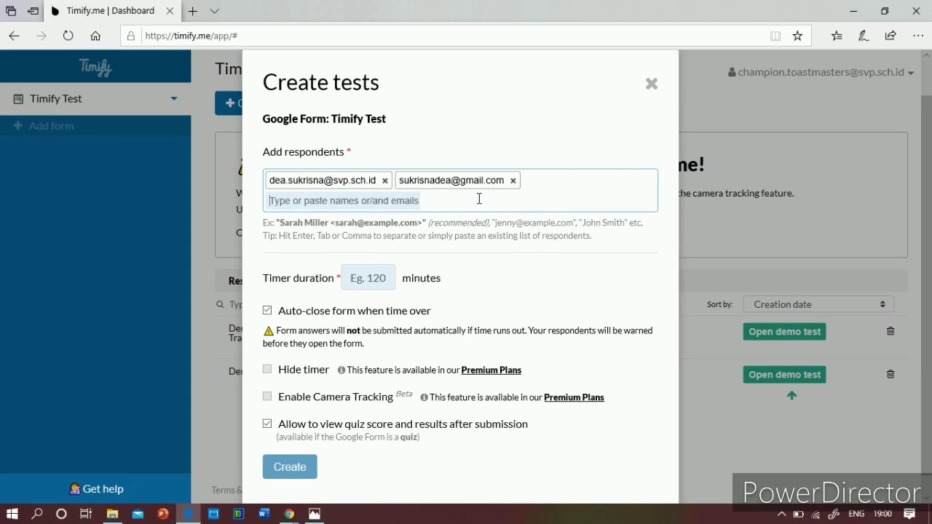
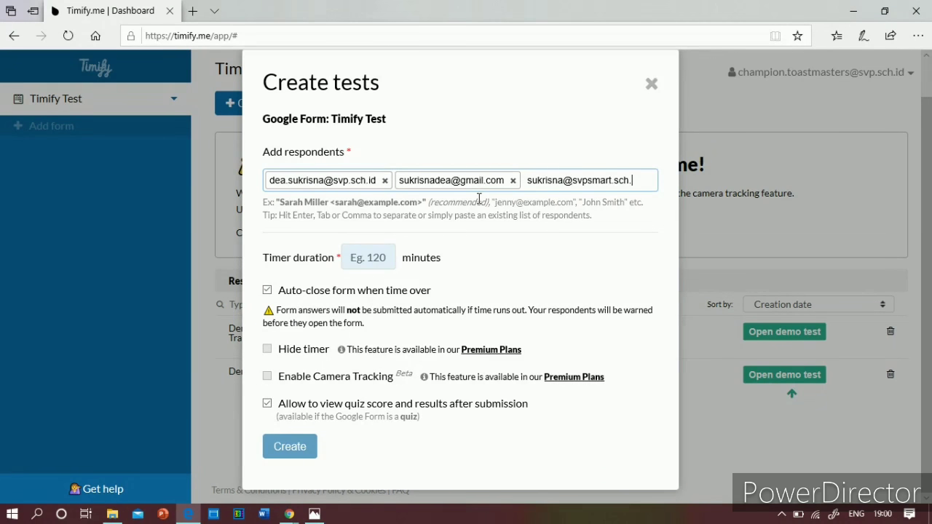
{"action": "key", "text": "Return"}
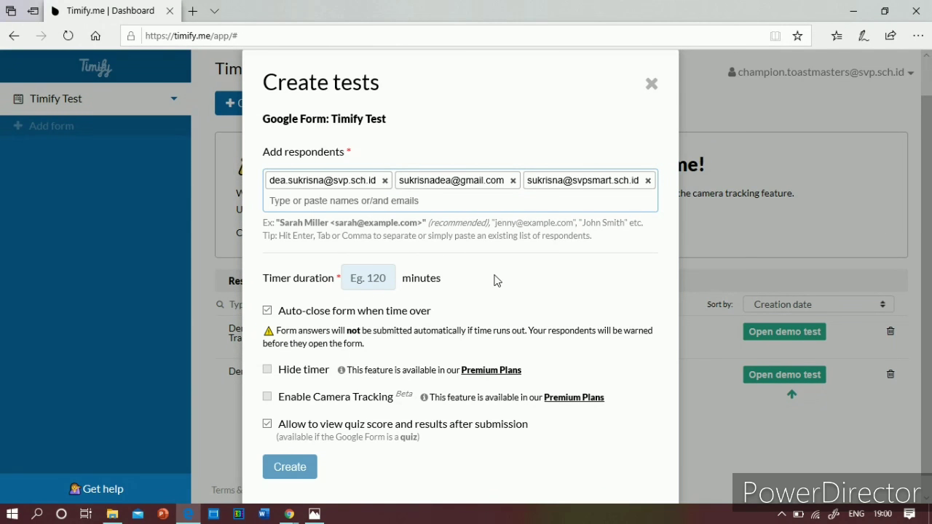
Step: Set the test timer duration to 2 minutes
{"action": "left_click", "coordinate": [384, 279]}
{"action": "type", "text": "2"}
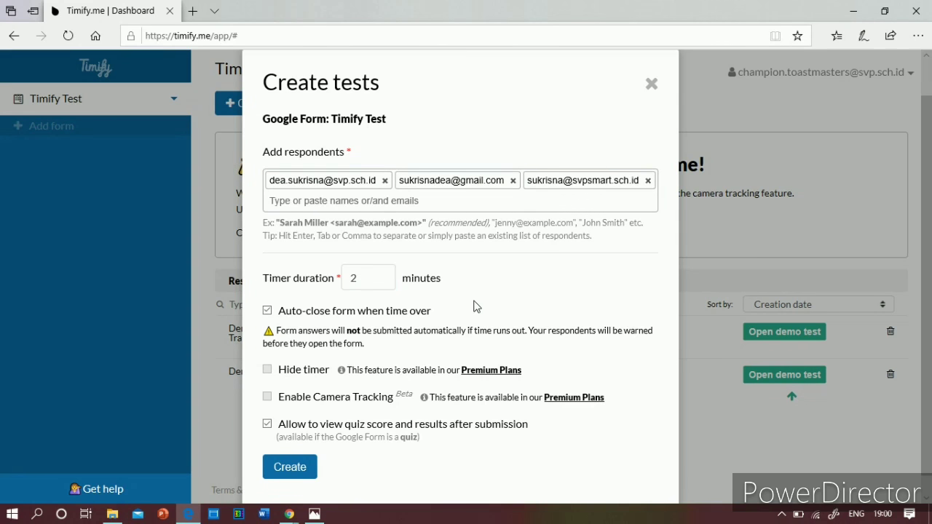
{"action": "scroll", "coordinate": [287, 448], "scroll_direction": "down", "scroll_amount": 1}
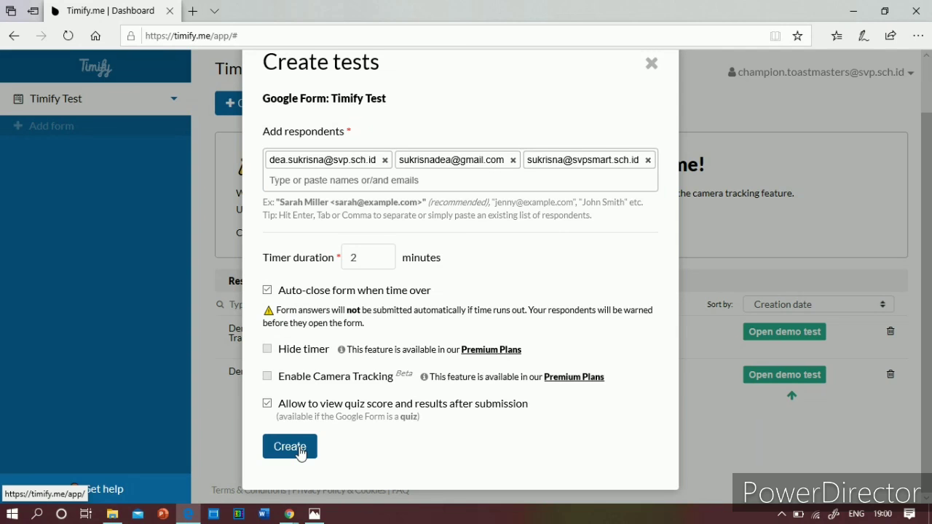
Step: Create the 2-minute timed tests for all three respondents
{"action": "left_click", "coordinate": [289, 446]}
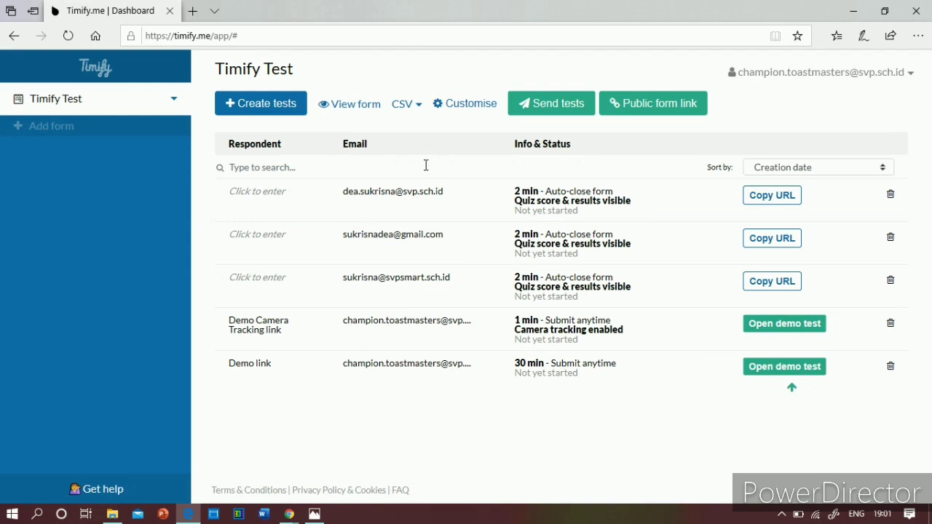
Step: Select all three respondents' tests for bulk sending
{"action": "left_click", "coordinate": [565, 107]}
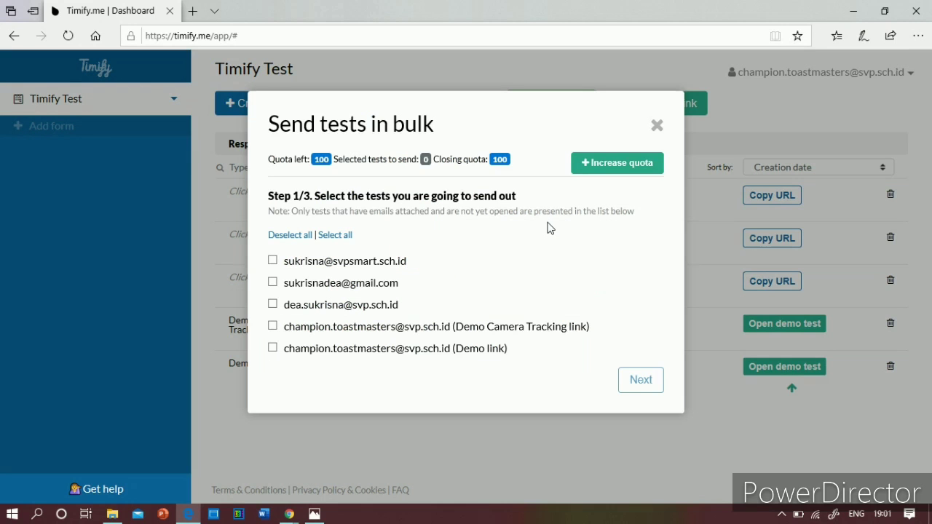
{"action": "left_click", "coordinate": [273, 262]}
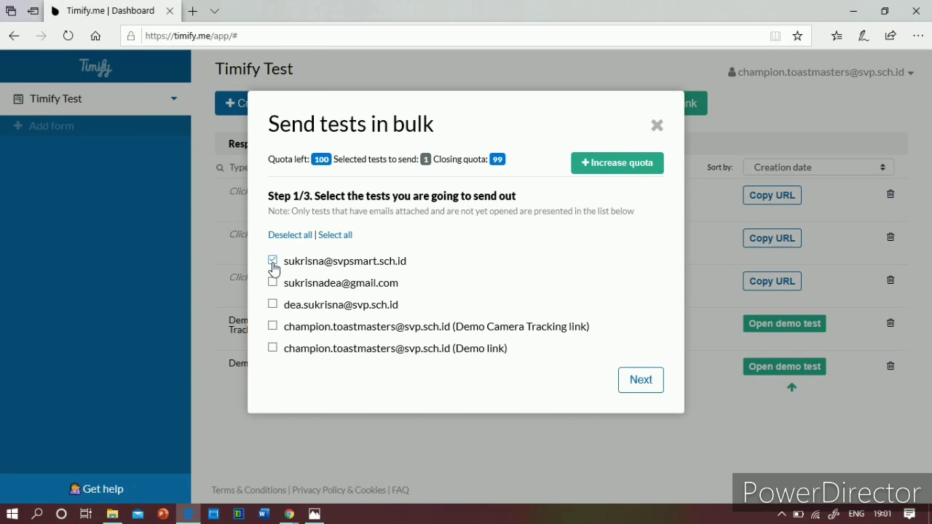
{"action": "left_click", "coordinate": [272, 282]}
{"action": "left_click", "coordinate": [272, 304]}
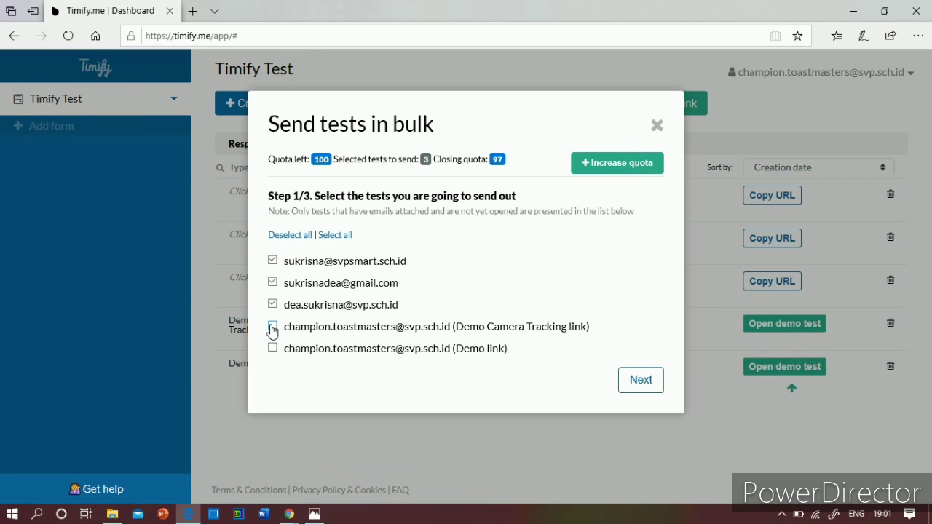
{"action": "left_click", "coordinate": [645, 381]}
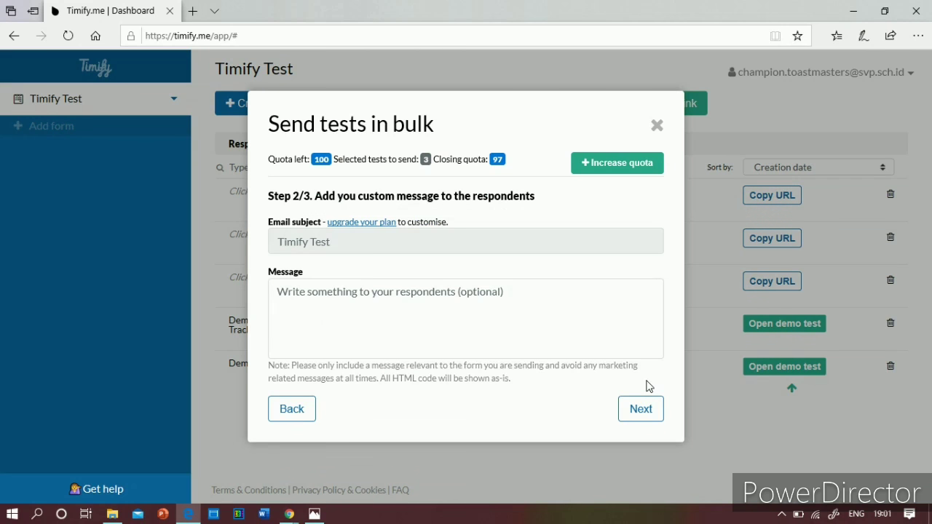
Step: Add the message 'Do not open until you are instructed to do so' and continue to review
{"action": "left_click", "coordinate": [416, 306]}
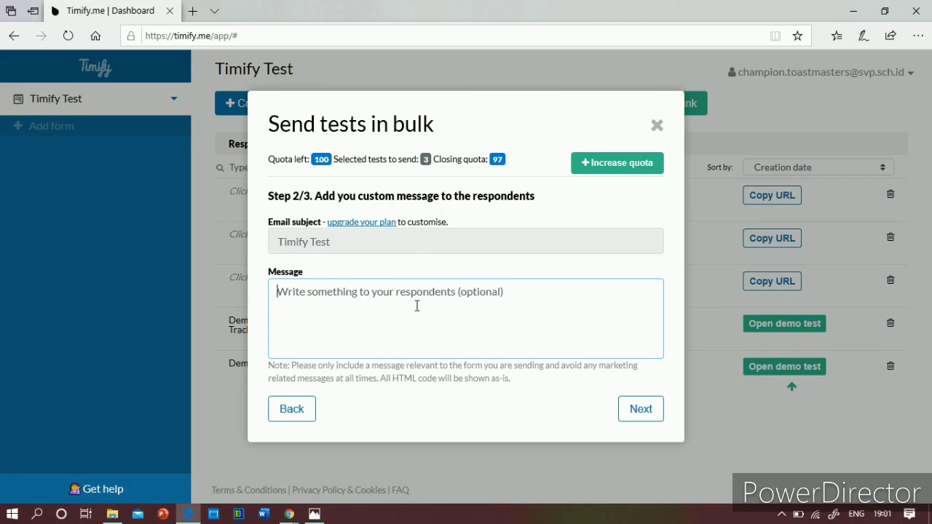
{"action": "type", "text": "Do not open"}
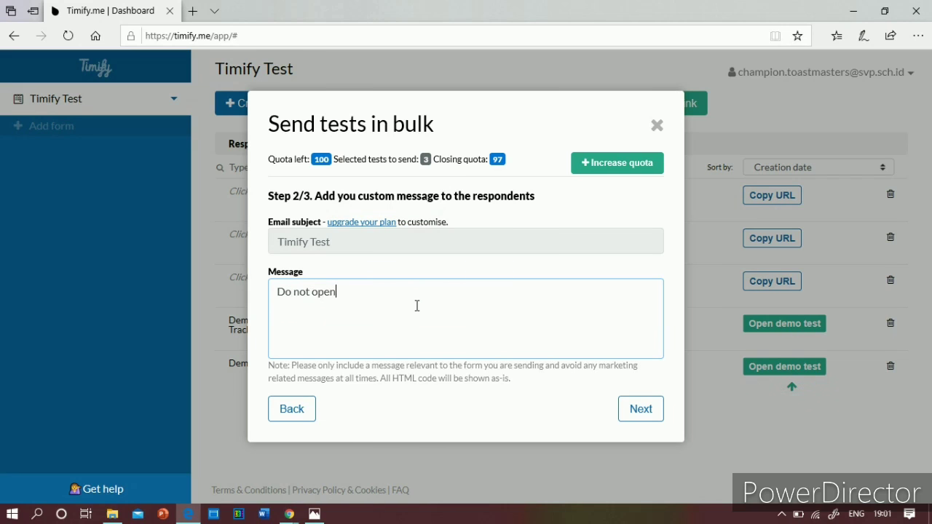
{"action": "type", "text": " until you are instruc"}
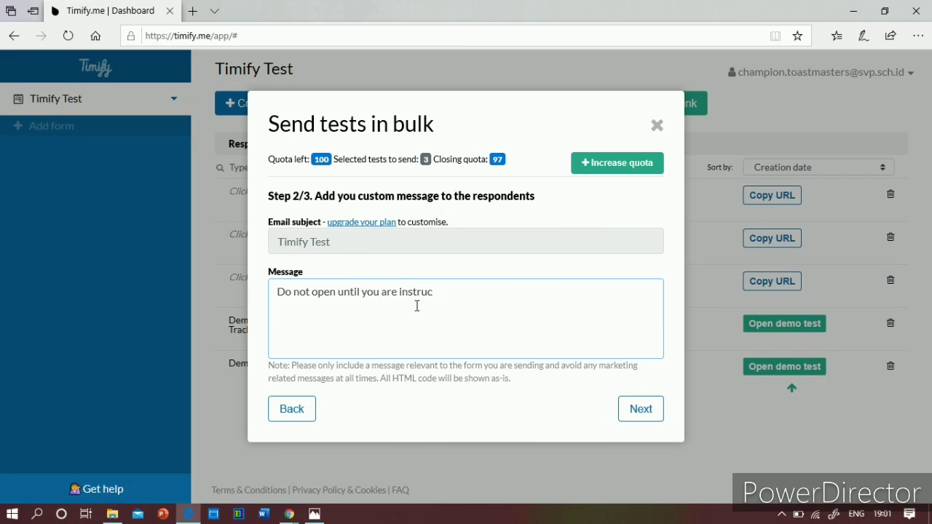
{"action": "type", "text": "ted to do so"}
{"action": "left_click", "coordinate": [642, 409]}
Step: Send the tests, then follow the Timify Test link in the received Gmail message
{"action": "left_click", "coordinate": [631, 396]}
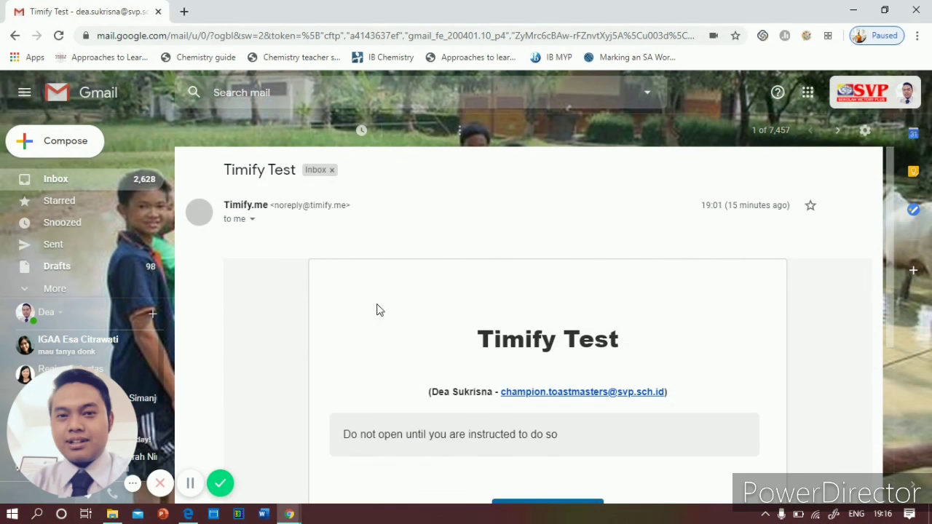
{"action": "scroll", "coordinate": [376, 308], "scroll_direction": "down", "scroll_amount": 3}
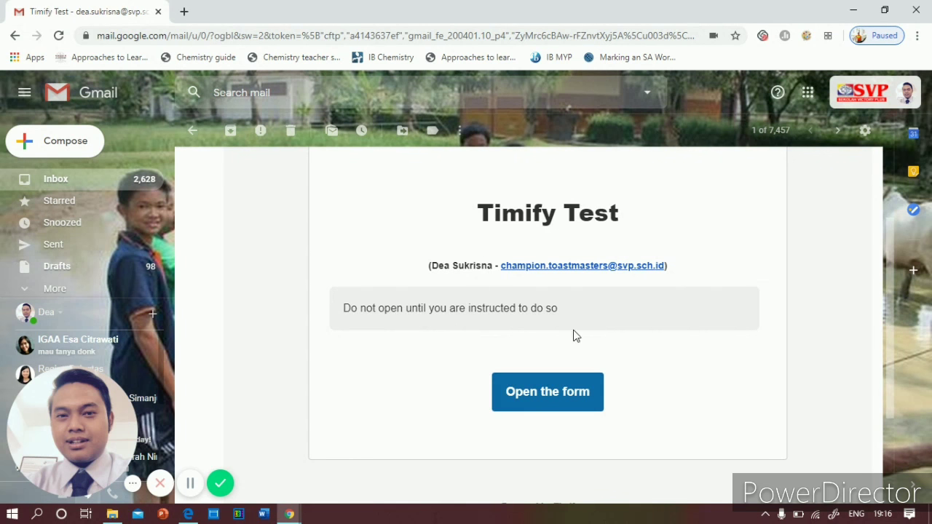
{"action": "left_click", "coordinate": [536, 397]}
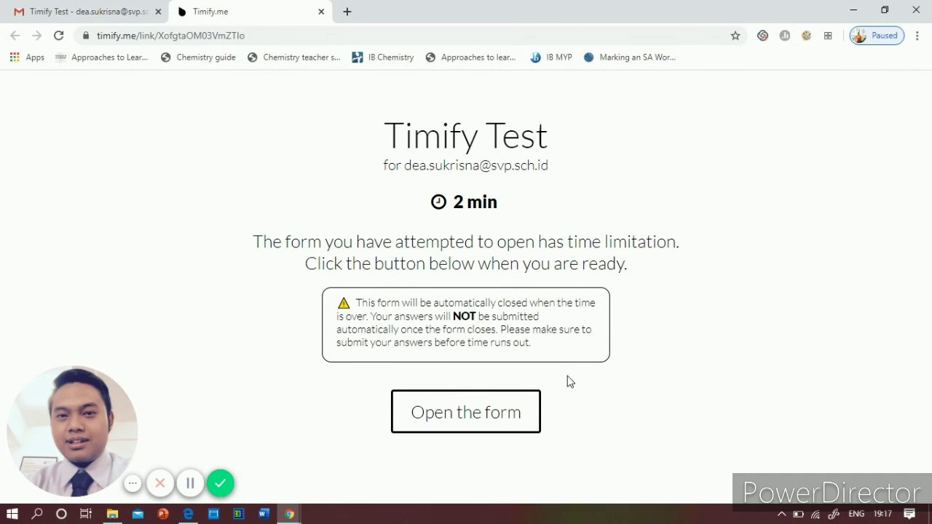
Step: Start the test, choose '0.5 M ammonium chloride / 0.5 M ammonia', and submit before time expires
{"action": "left_click", "coordinate": [483, 415]}
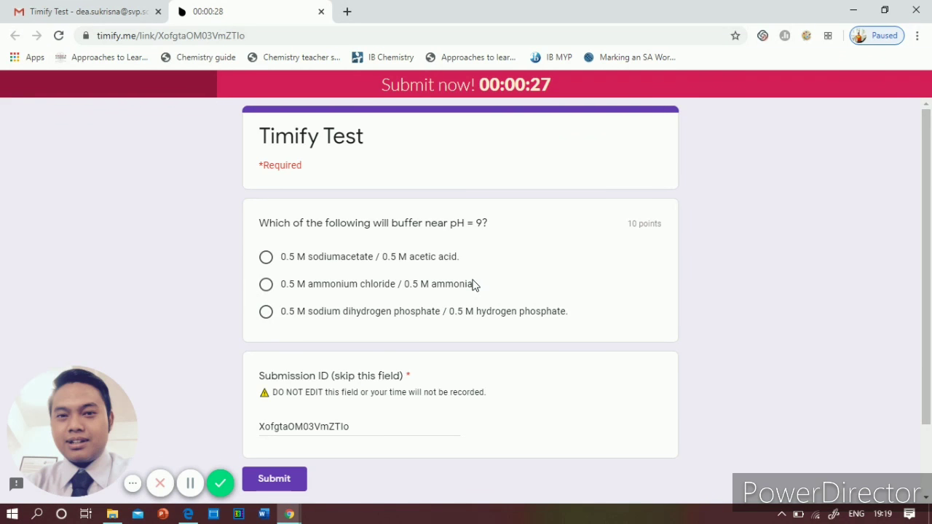
{"action": "scroll", "coordinate": [474, 284], "scroll_direction": "down", "scroll_amount": 2}
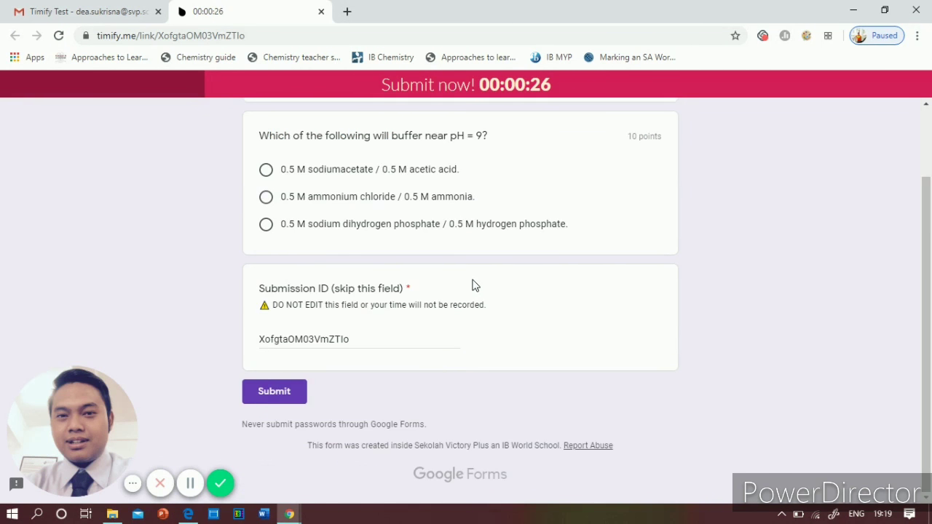
{"action": "left_click", "coordinate": [266, 197]}
{"action": "scroll", "coordinate": [267, 204], "scroll_direction": "up", "scroll_amount": 2}
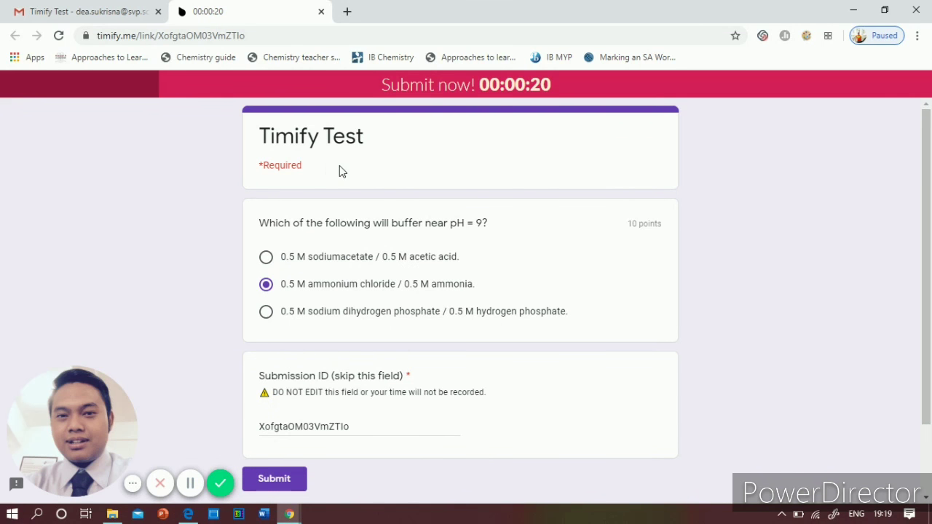
{"action": "scroll", "coordinate": [279, 354], "scroll_direction": "down", "scroll_amount": 2}
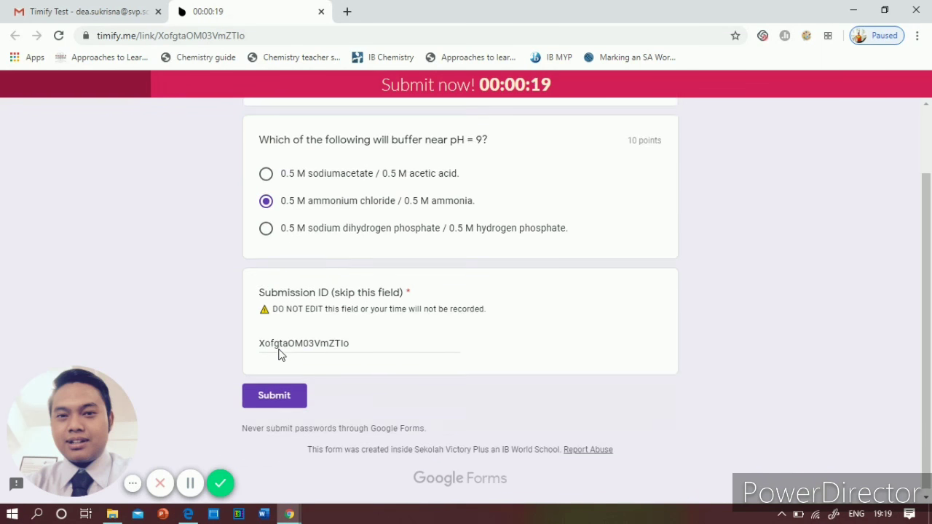
{"action": "left_click", "coordinate": [274, 393]}
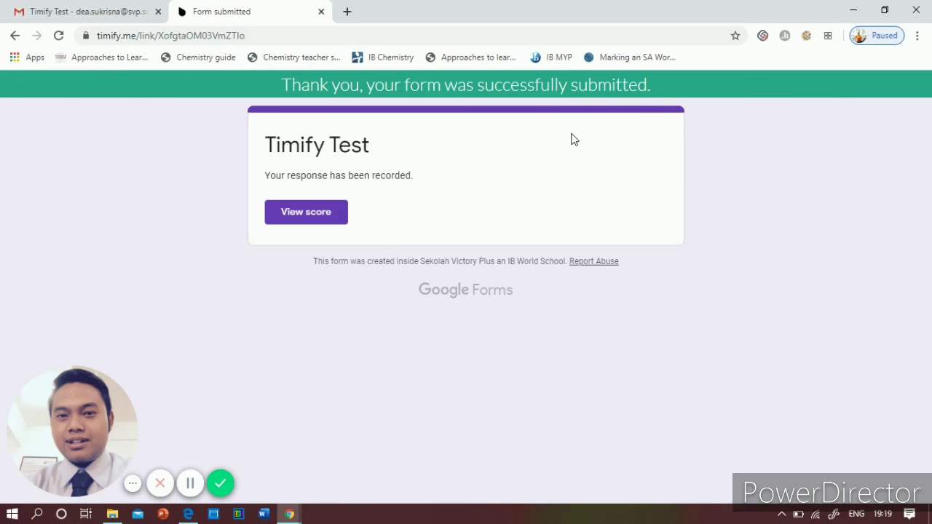
Step: View the quiz score for the submitted response
{"action": "left_click", "coordinate": [319, 217]}
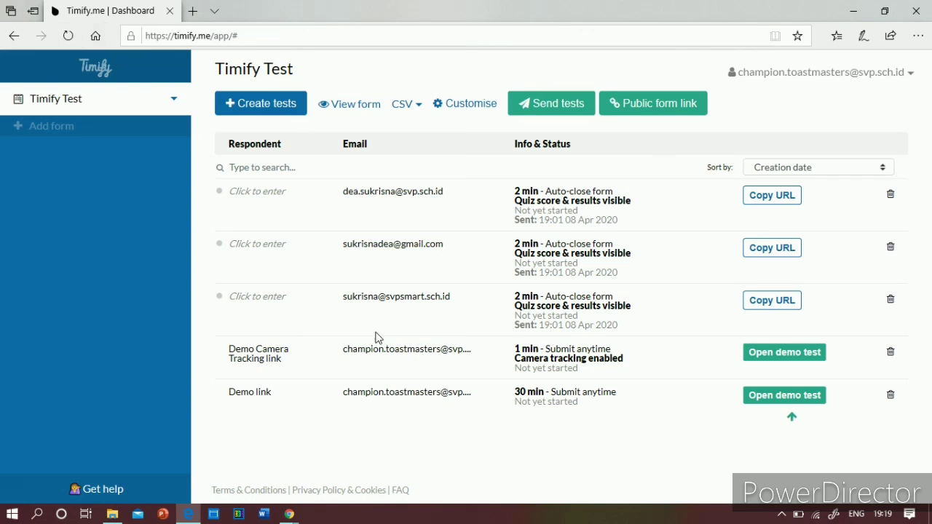
Step: Reload the Timify.me dashboard to refresh the respondents' test statuses
{"action": "left_click", "coordinate": [68, 35]}
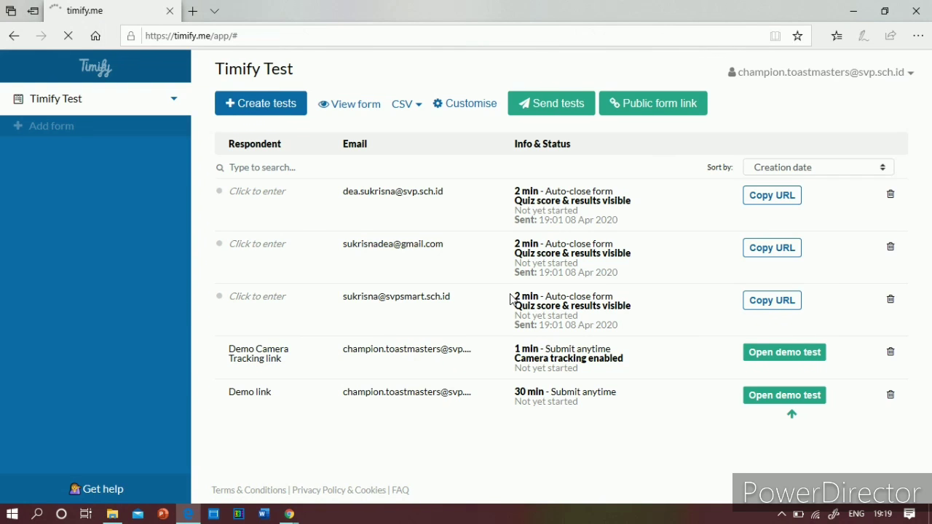